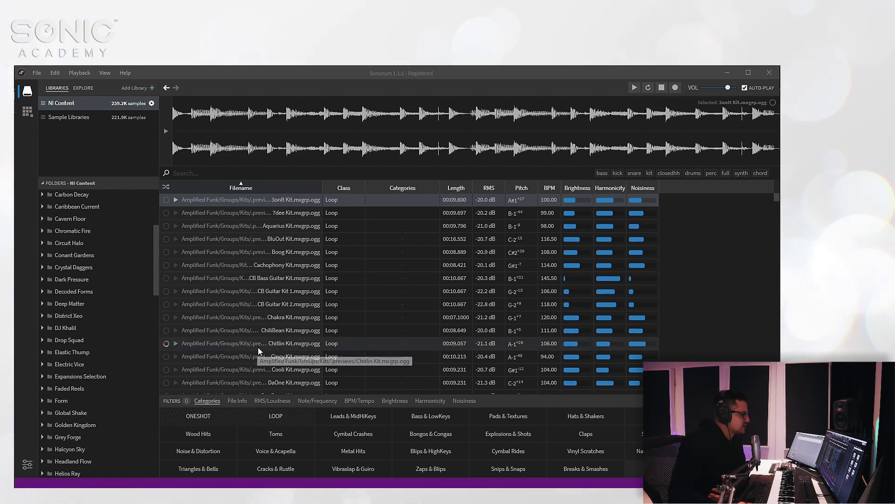
Look over the file-level commands menu, then close it without choosing anything.
{"action": "scroll", "coordinate": [293, 354], "scroll_direction": "down", "scroll_amount": 3}
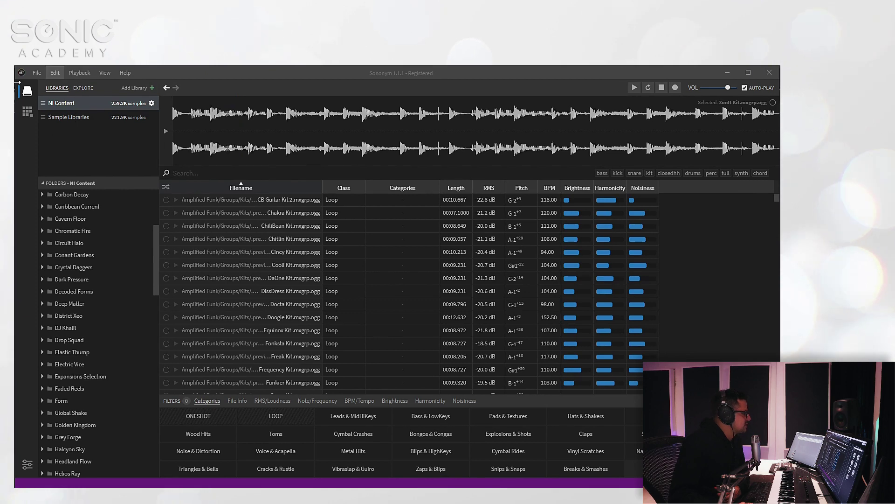
{"action": "left_click", "coordinate": [35, 74]}
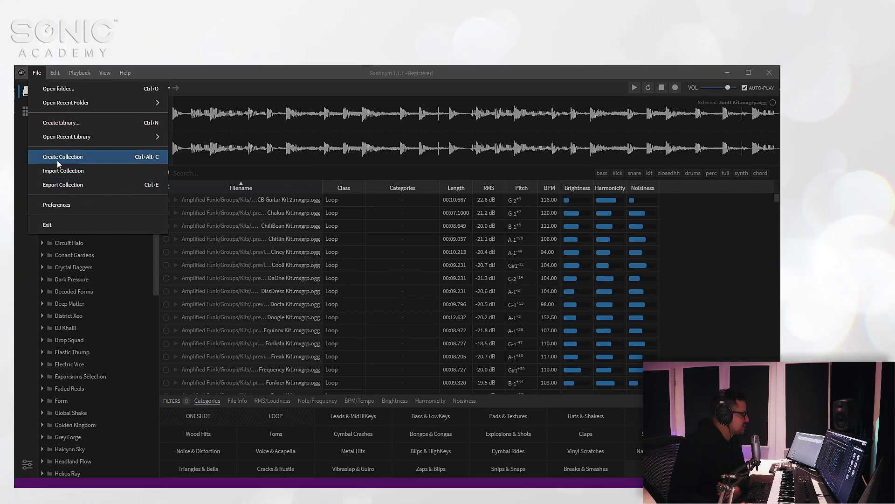
{"action": "mouse_move", "coordinate": [78, 73]}
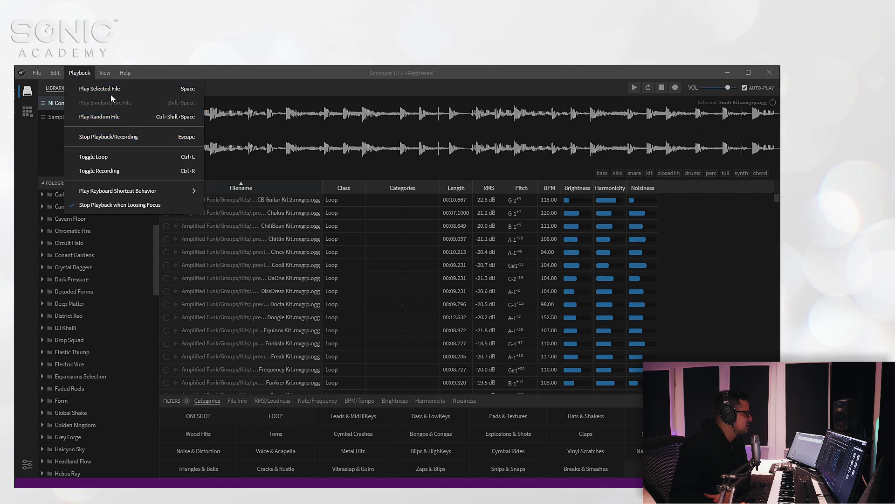
{"action": "mouse_move", "coordinate": [107, 78]}
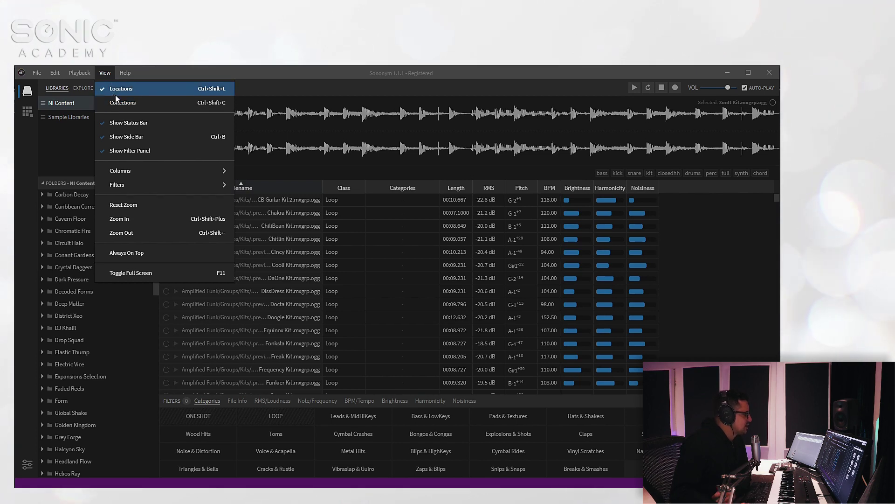
{"action": "mouse_move", "coordinate": [129, 173]}
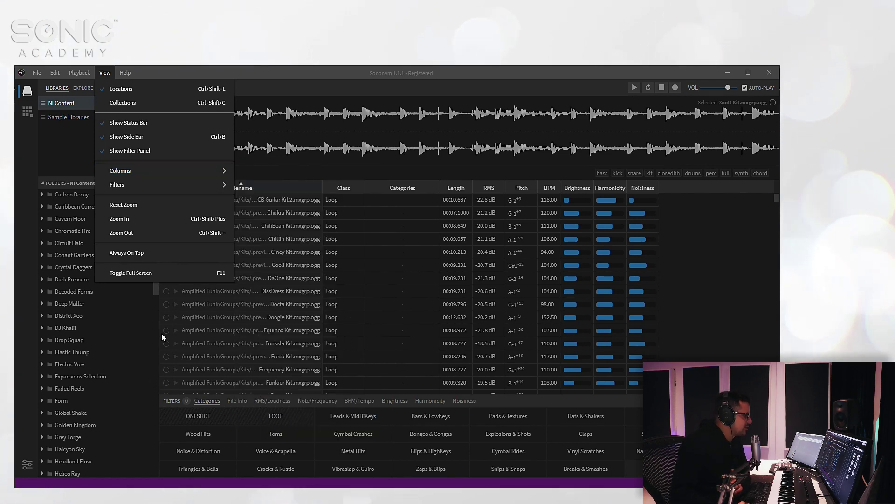
{"action": "left_click", "coordinate": [111, 72]}
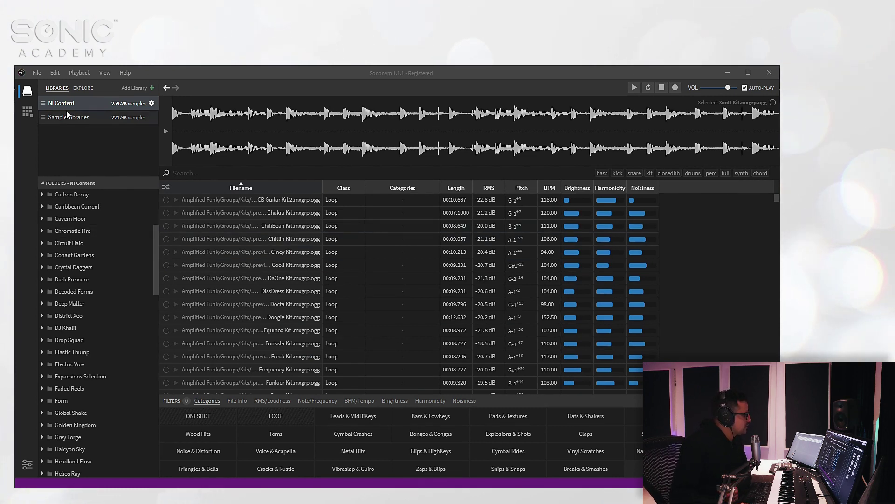
Browse the NI Content folder on disk, collapse Battery 4 Factory Library and list all files.
{"action": "left_click", "coordinate": [85, 88]}
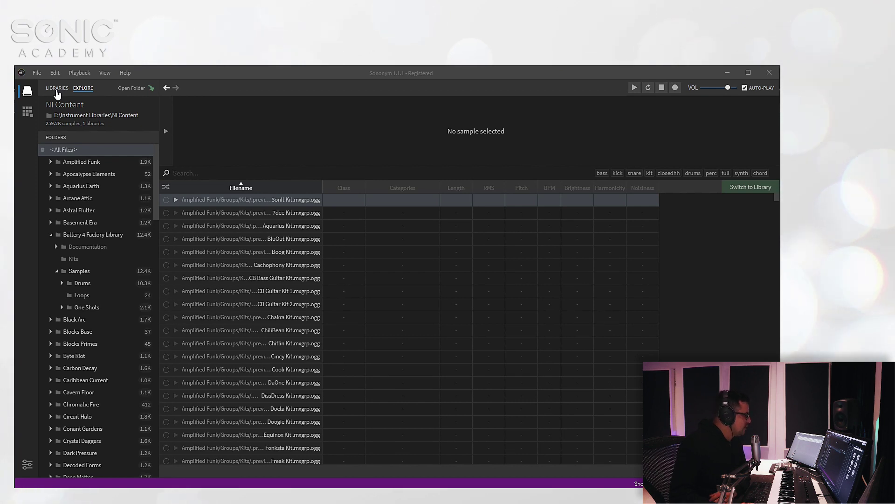
{"action": "left_click", "coordinate": [56, 92]}
{"action": "left_click", "coordinate": [82, 88]}
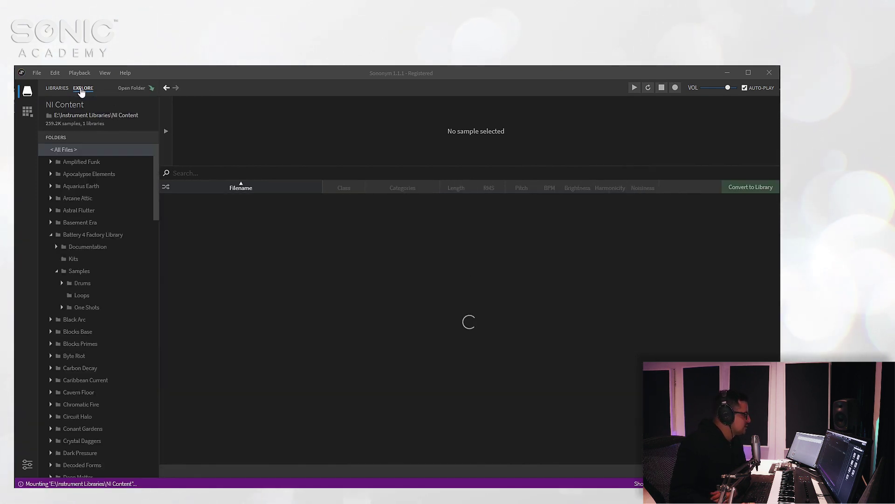
{"action": "right_click", "coordinate": [89, 117]}
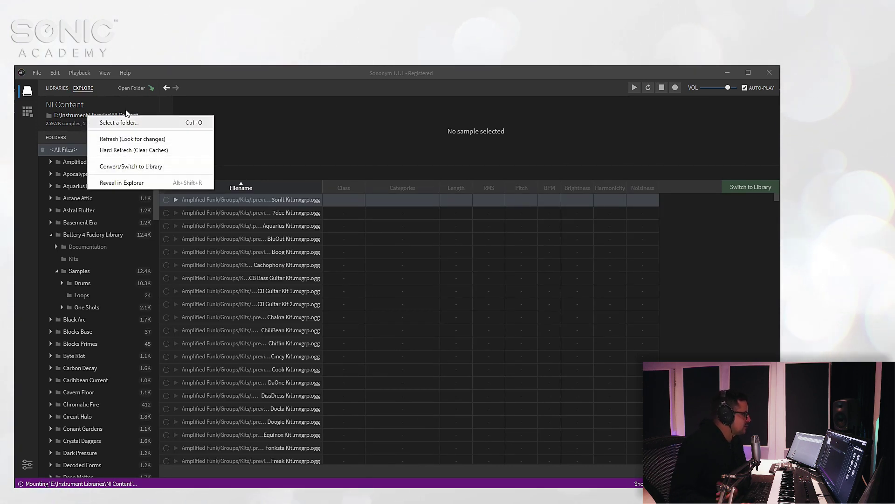
{"action": "left_click", "coordinate": [75, 137]}
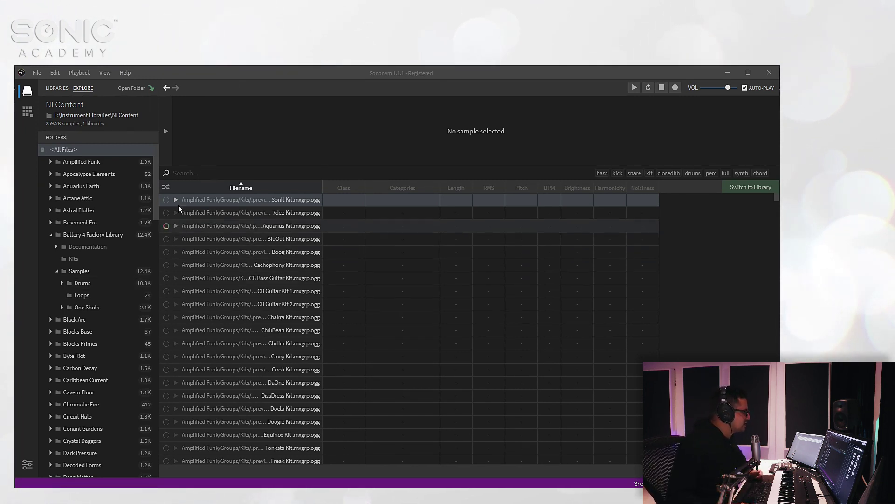
{"action": "left_click", "coordinate": [51, 236]}
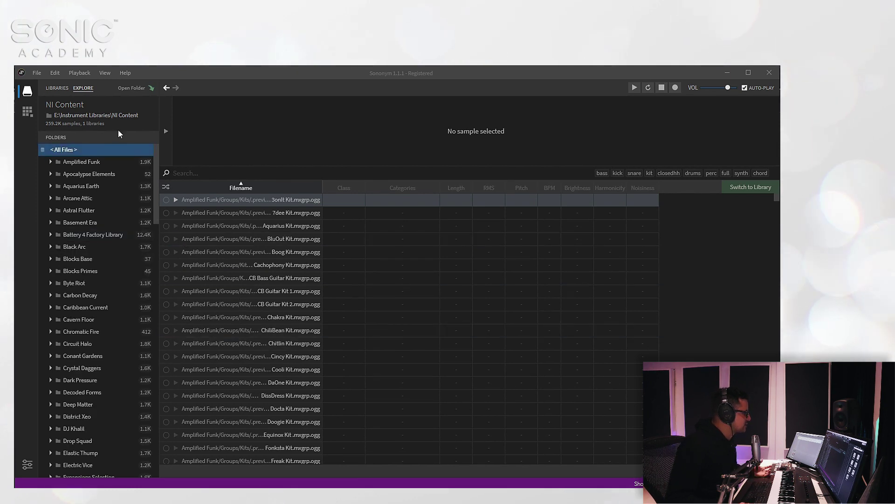
Return to the analysed NI Content library, briefly filter by Battery 4 Factory Library, then show all files.
{"action": "left_click", "coordinate": [63, 92]}
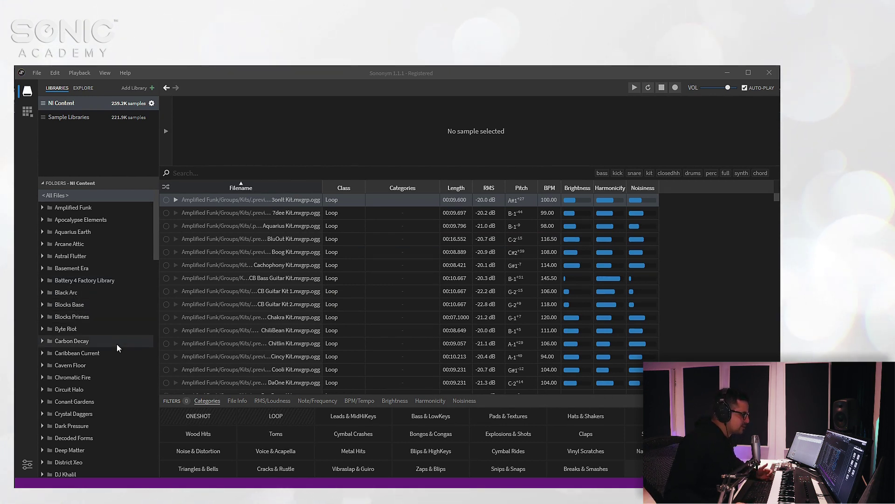
{"action": "scroll", "coordinate": [74, 358], "scroll_direction": "down", "scroll_amount": 1}
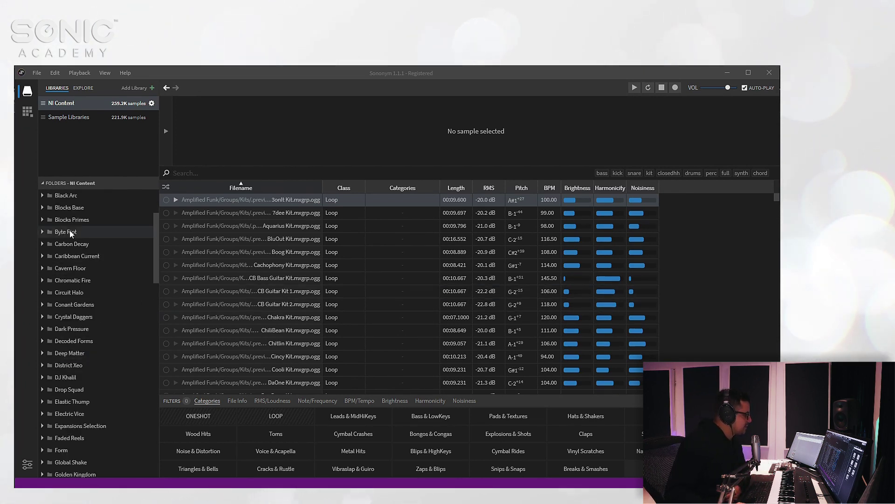
{"action": "scroll", "coordinate": [69, 231], "scroll_direction": "up", "scroll_amount": 1}
{"action": "left_click", "coordinate": [67, 282]}
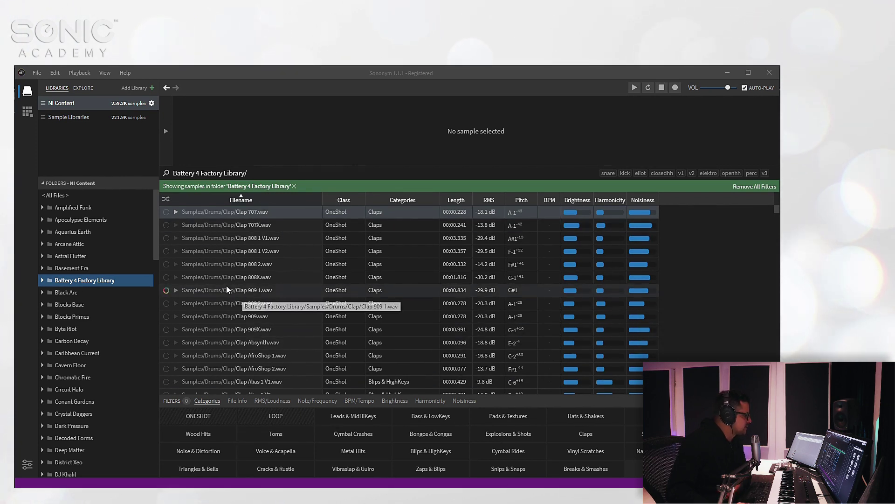
{"action": "left_click", "coordinate": [54, 196]}
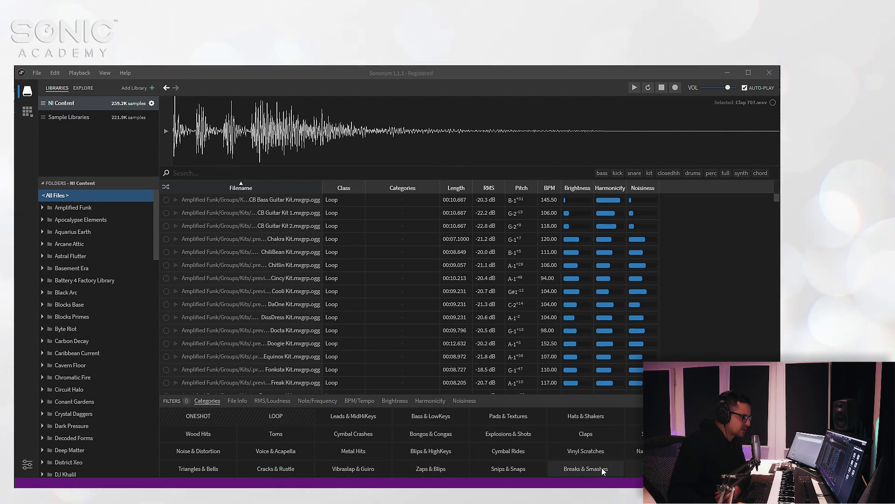
Apply the Kicks category filter and audition Kick Galileons 2, Kick OKFunky, Kick HideSeek 3 and others.
{"action": "left_click", "coordinate": [635, 416]}
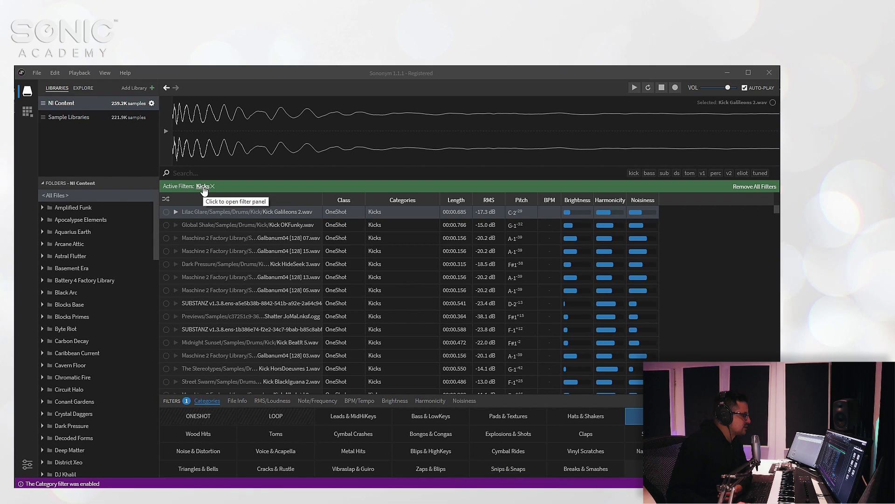
{"action": "left_click", "coordinate": [176, 214]}
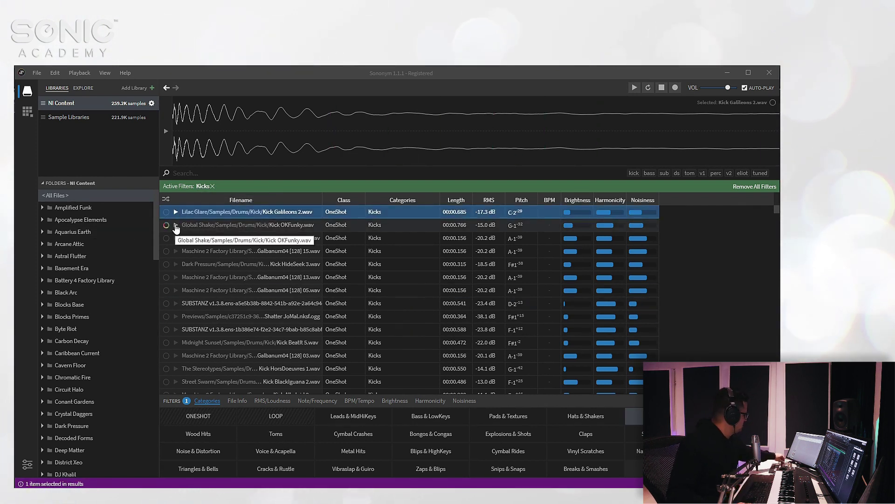
{"action": "left_click", "coordinate": [176, 226]}
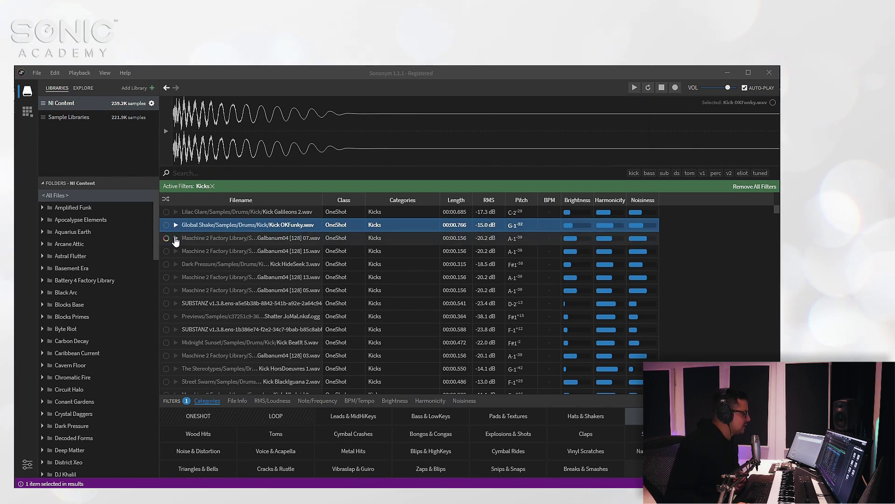
{"action": "left_click", "coordinate": [174, 236]}
{"action": "left_click", "coordinate": [177, 256]}
{"action": "left_click", "coordinate": [181, 263]}
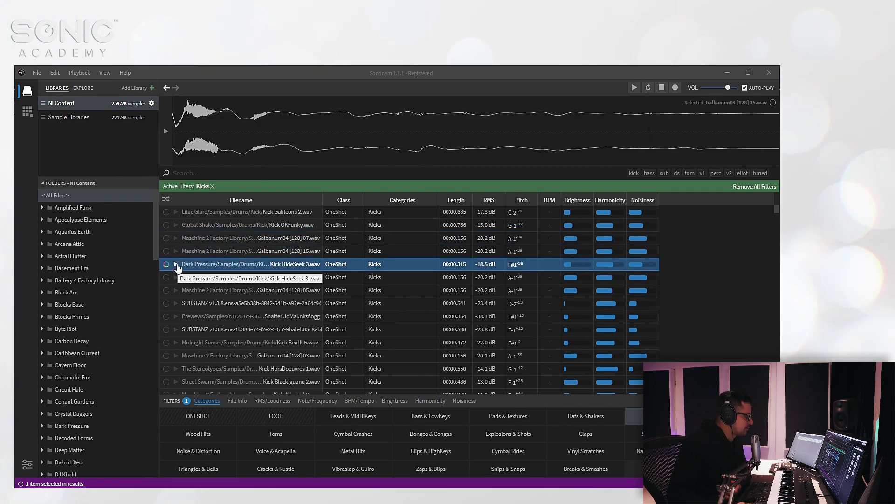
{"action": "left_click", "coordinate": [178, 281]}
Audition and select Kick Swung 2.wav further down the kick list.
{"action": "scroll", "coordinate": [180, 340], "scroll_direction": "down", "scroll_amount": 4}
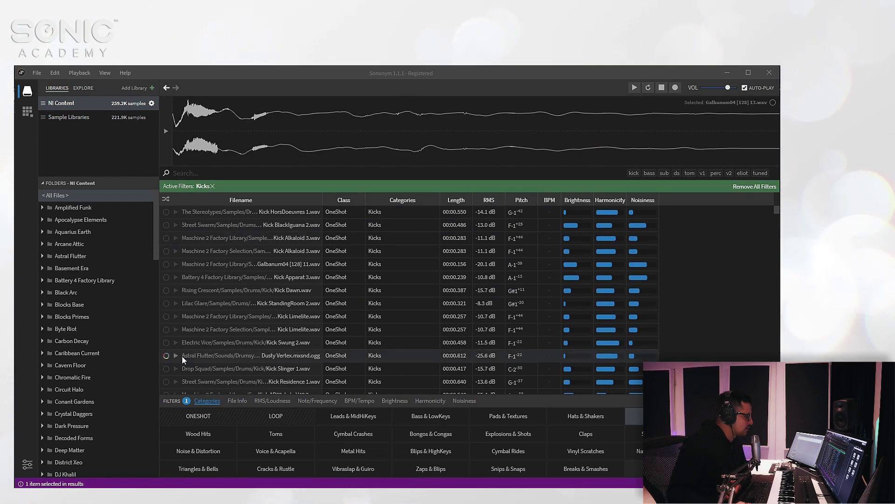
{"action": "left_click", "coordinate": [175, 344]}
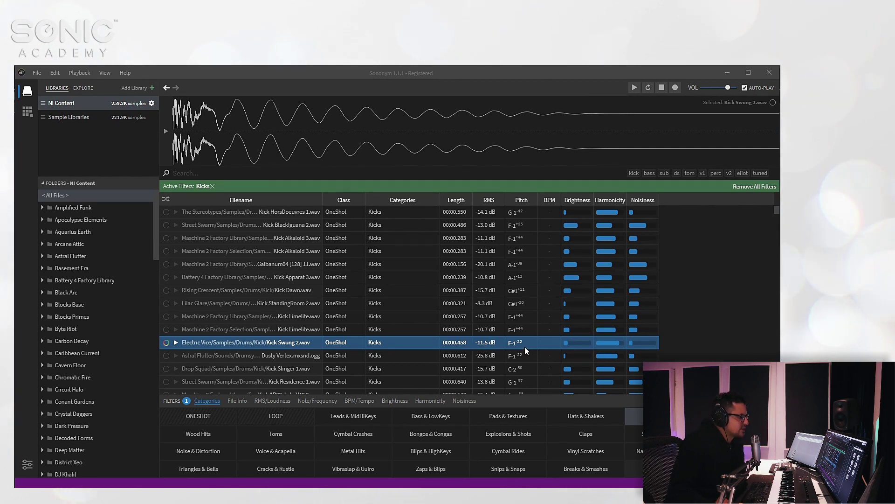
{"action": "mouse_move", "coordinate": [517, 347]}
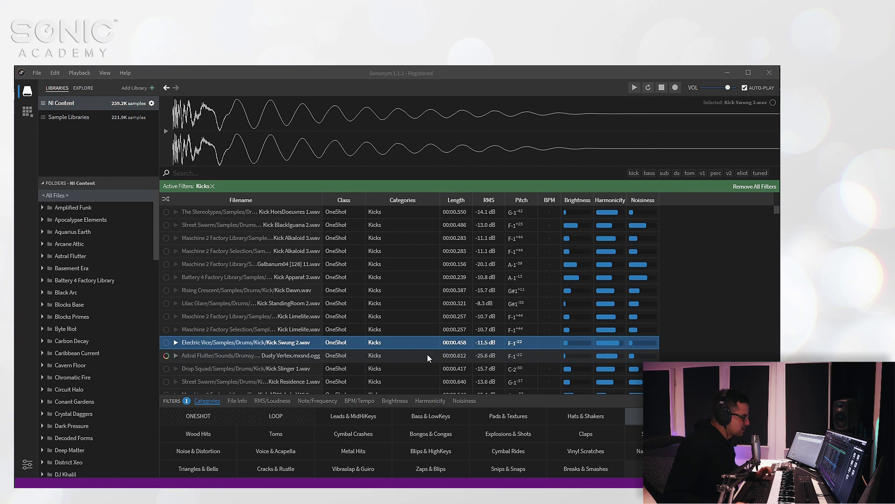
{"action": "scroll", "coordinate": [608, 360], "scroll_direction": "down", "scroll_amount": 2}
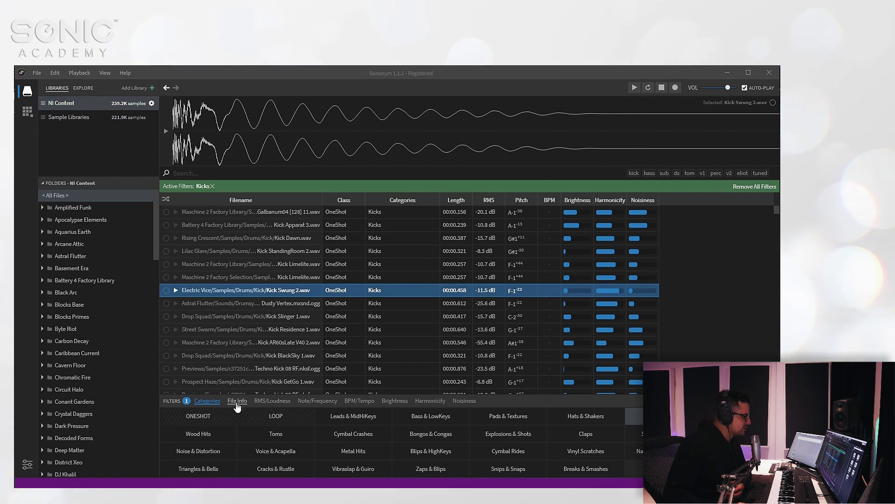
Enable the RMS/Loudness filter under File Info, spanning -50 dB to 0 dB.
{"action": "left_click", "coordinate": [237, 401]}
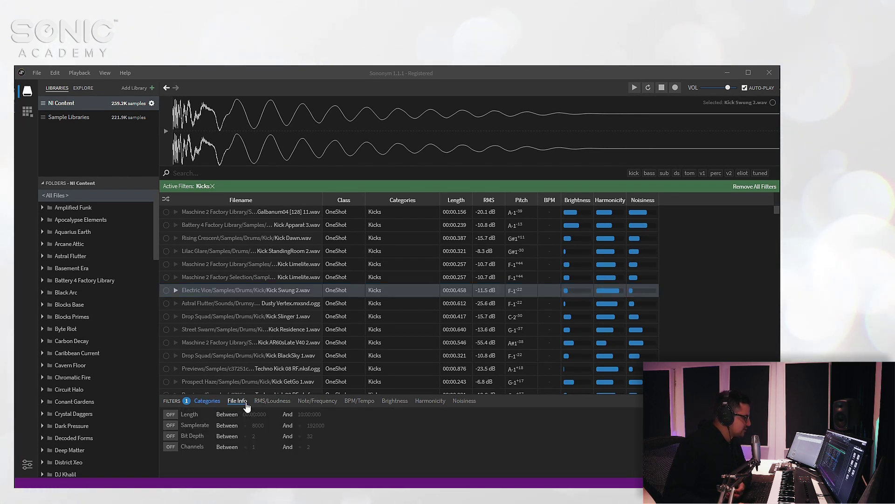
{"action": "left_click", "coordinate": [272, 401]}
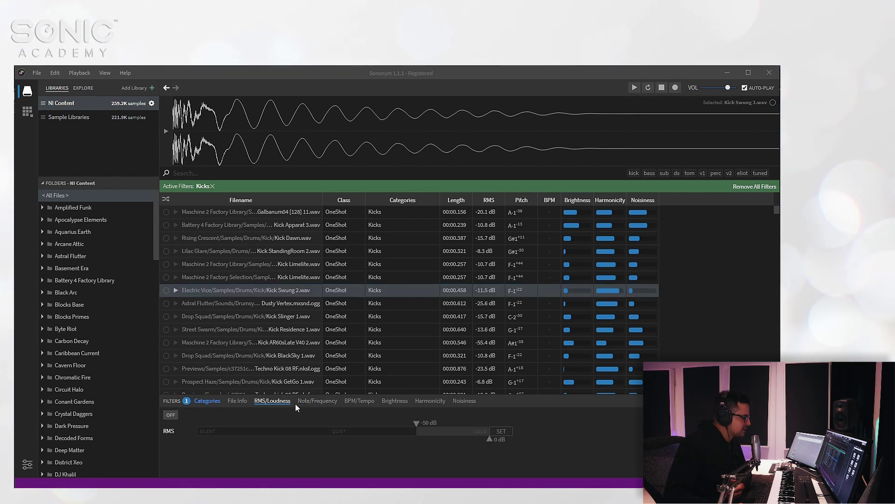
{"action": "left_click", "coordinate": [171, 416]}
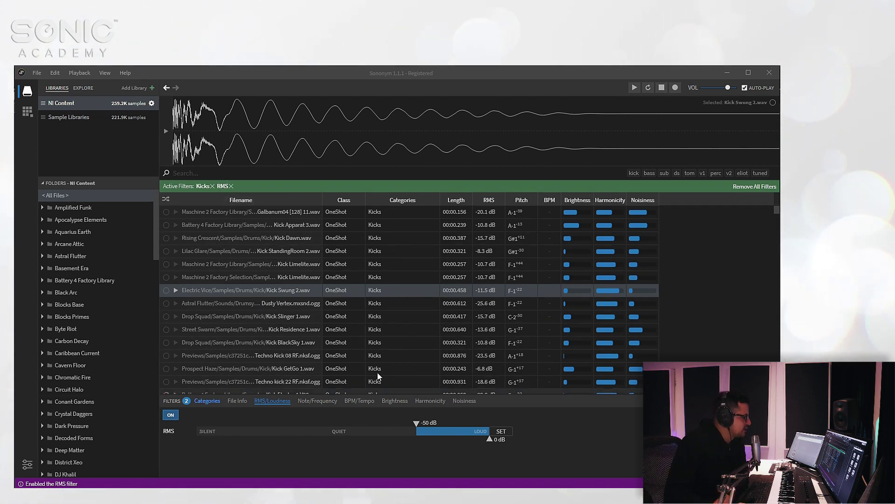
{"action": "scroll", "coordinate": [234, 316], "scroll_direction": "down", "scroll_amount": 4}
{"action": "scroll", "coordinate": [273, 304], "scroll_direction": "up", "scroll_amount": 2}
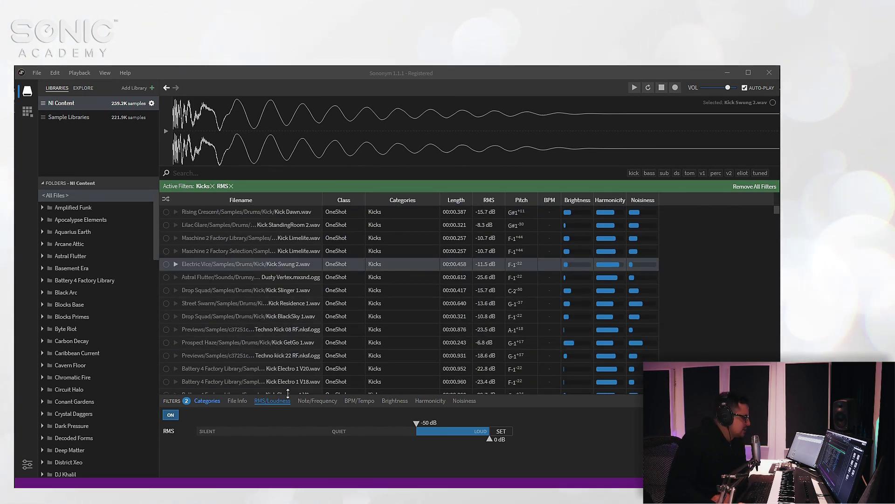
{"action": "left_click", "coordinate": [304, 403]}
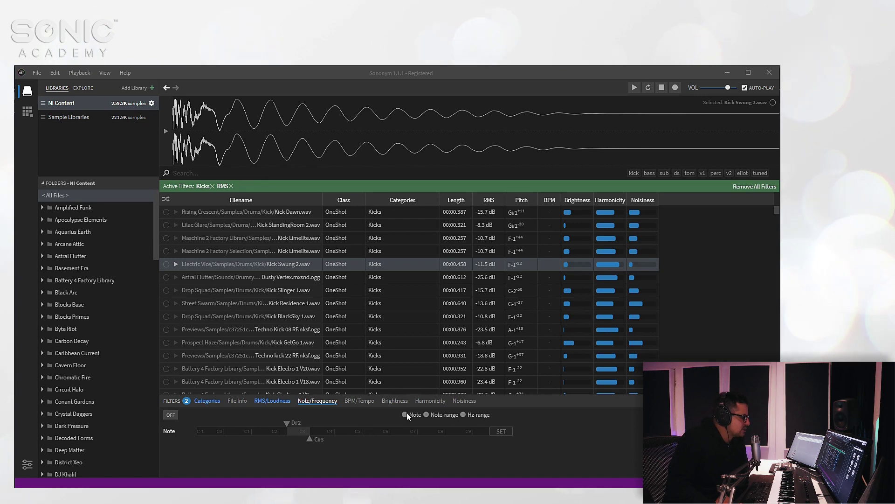
Enable the Note/Frequency filter on note E and audition matches like Spore Kick and Kick GameTight.
{"action": "left_click", "coordinate": [171, 414]}
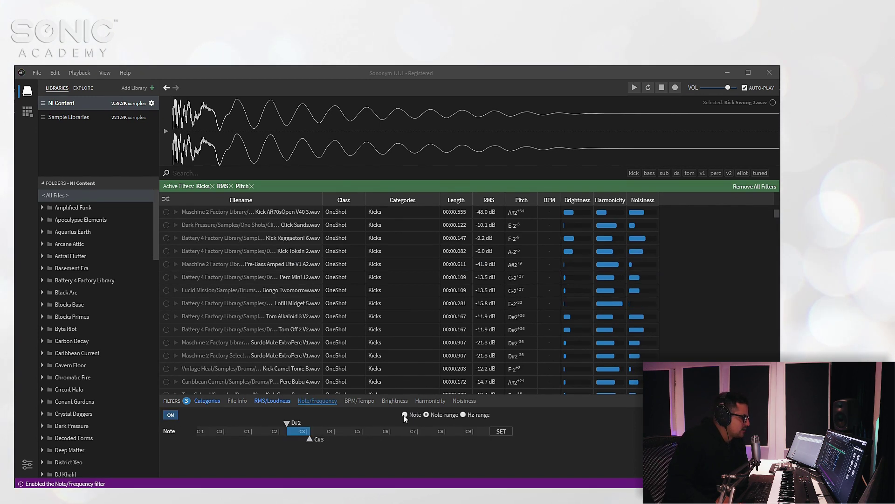
{"action": "left_click", "coordinate": [405, 414]}
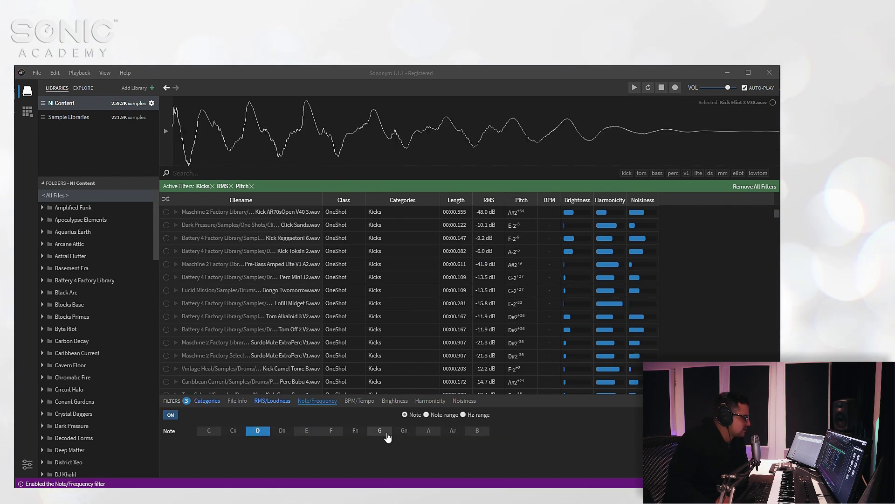
{"action": "left_click", "coordinate": [307, 434]}
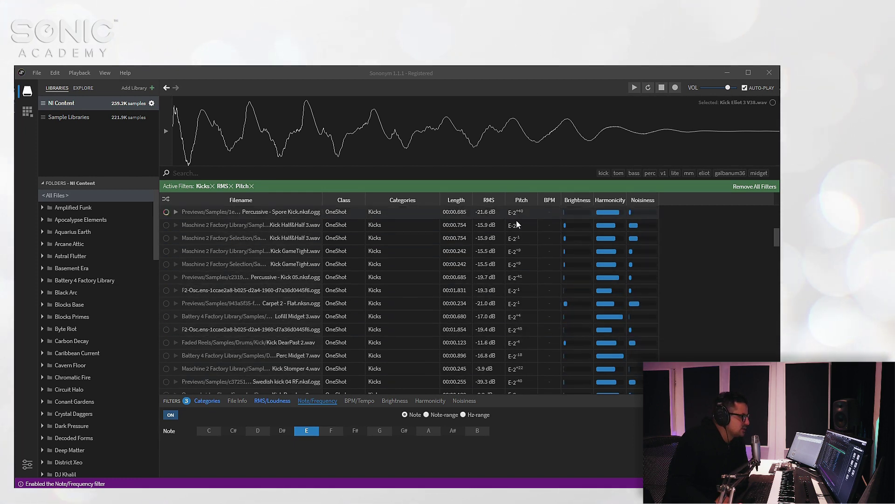
{"action": "left_click", "coordinate": [177, 211]}
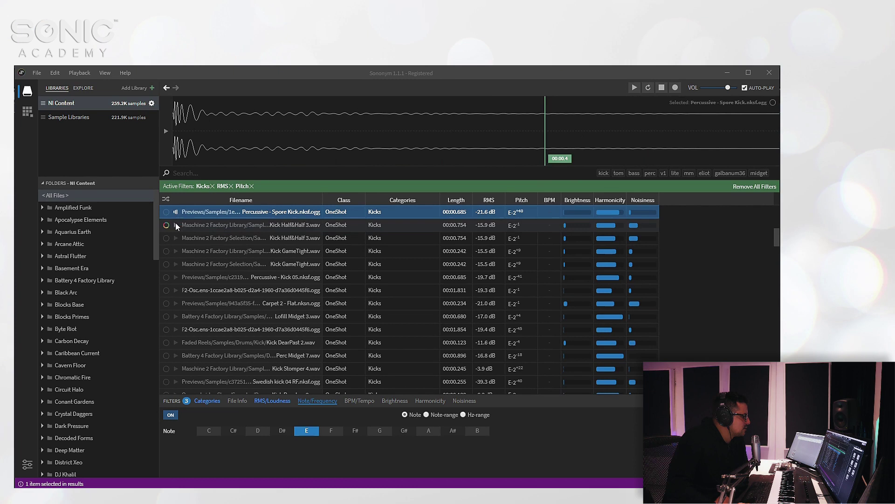
{"action": "left_click", "coordinate": [175, 225]}
{"action": "left_click", "coordinate": [175, 237]}
{"action": "left_click", "coordinate": [175, 250]}
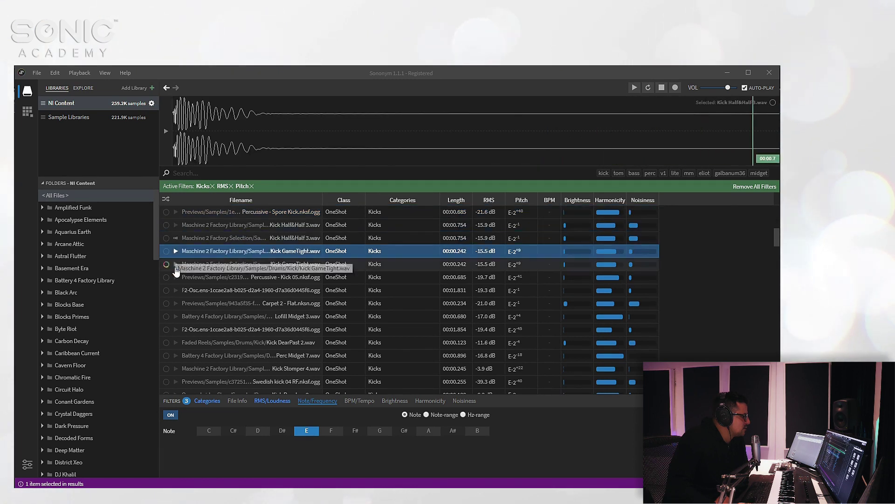
{"action": "left_click", "coordinate": [176, 277]}
{"action": "left_click", "coordinate": [176, 312]}
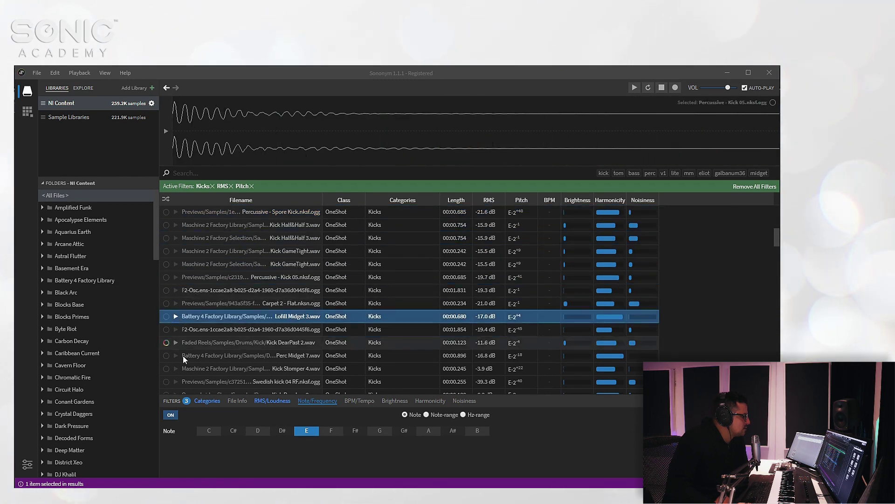
{"action": "left_click", "coordinate": [177, 356]}
{"action": "scroll", "coordinate": [264, 326], "scroll_direction": "down", "scroll_amount": 10}
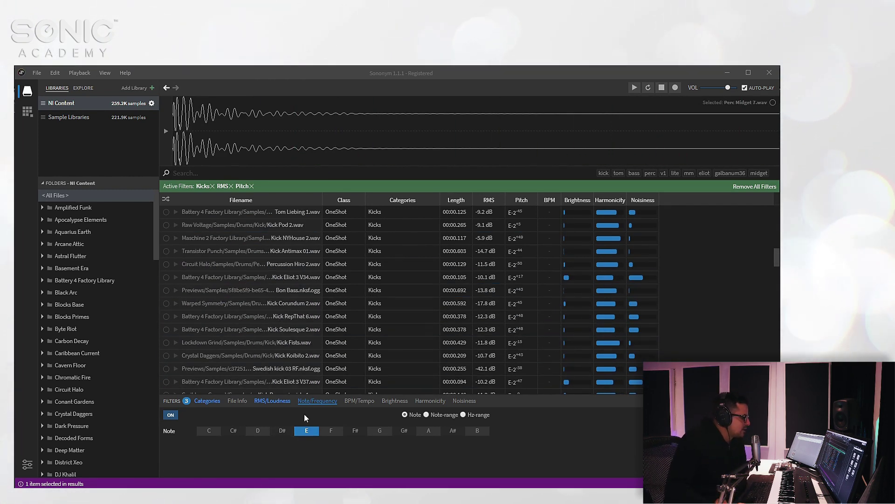
Switch the pitch filter to Note-range mode and adjust the range to F2–E4.
{"action": "left_click", "coordinate": [427, 415]}
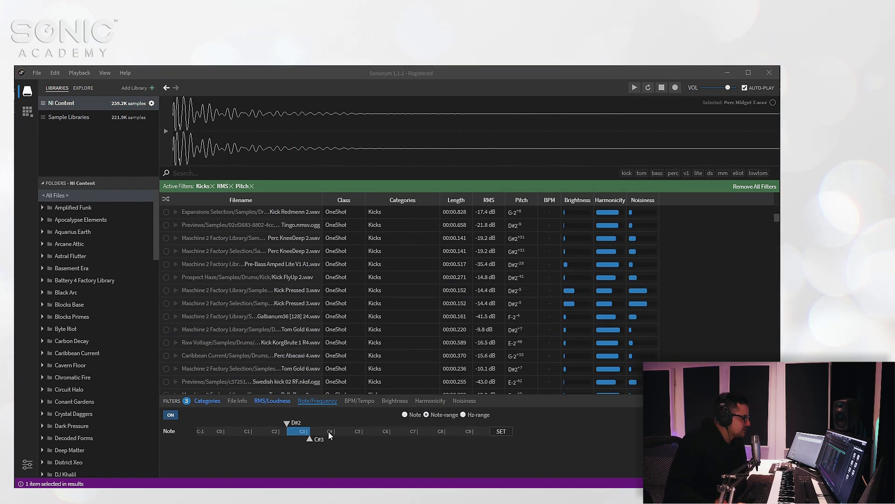
{"action": "left_click_drag", "start_coordinate": [309, 439], "coordinate": [341, 440]}
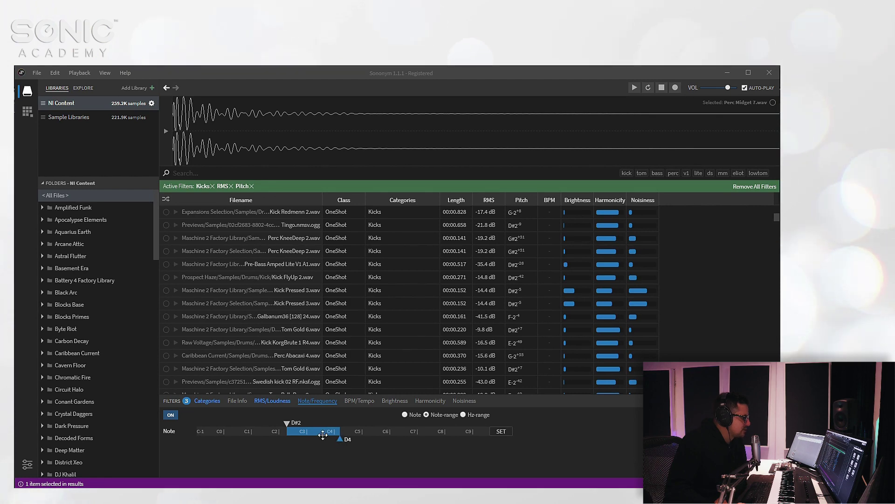
{"action": "left_click_drag", "start_coordinate": [303, 435], "coordinate": [264, 431]}
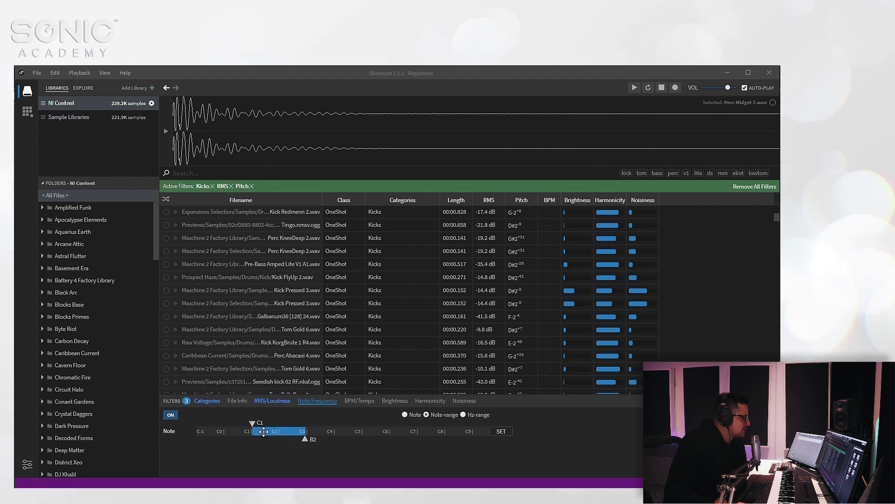
{"action": "left_click", "coordinate": [262, 357]}
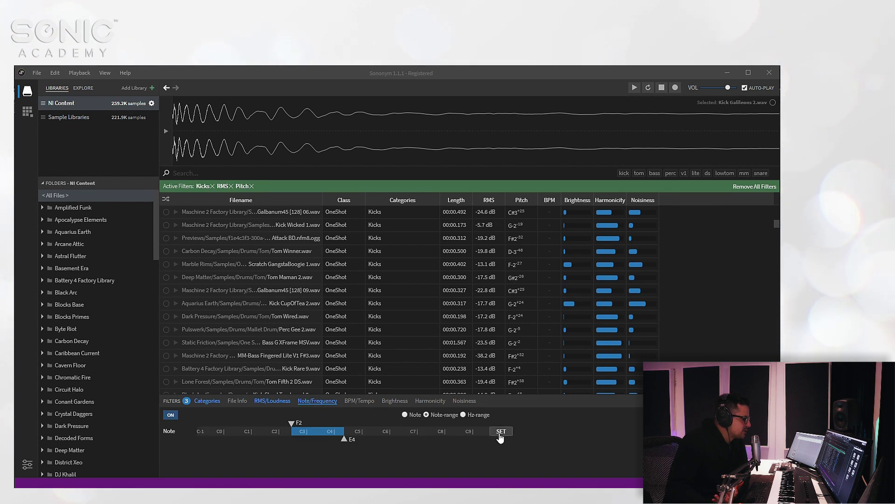
Turn the pitch filter off and look over the Brightness, Harmonicity and Noisiness filters.
{"action": "left_click", "coordinate": [171, 414]}
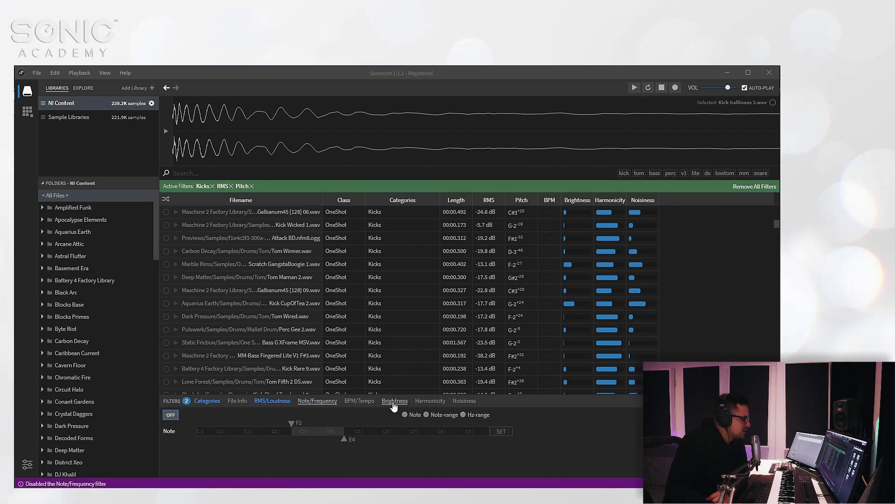
{"action": "left_click", "coordinate": [395, 401]}
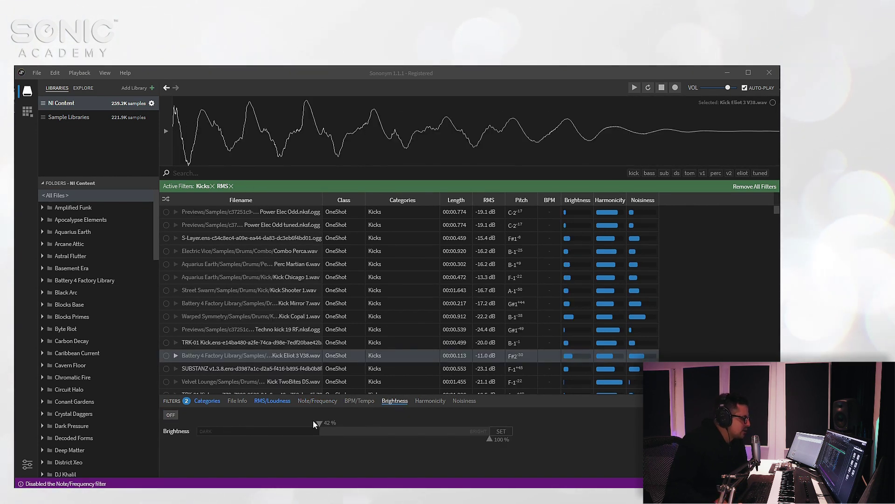
{"action": "left_click", "coordinate": [430, 401]}
{"action": "left_click", "coordinate": [466, 402]}
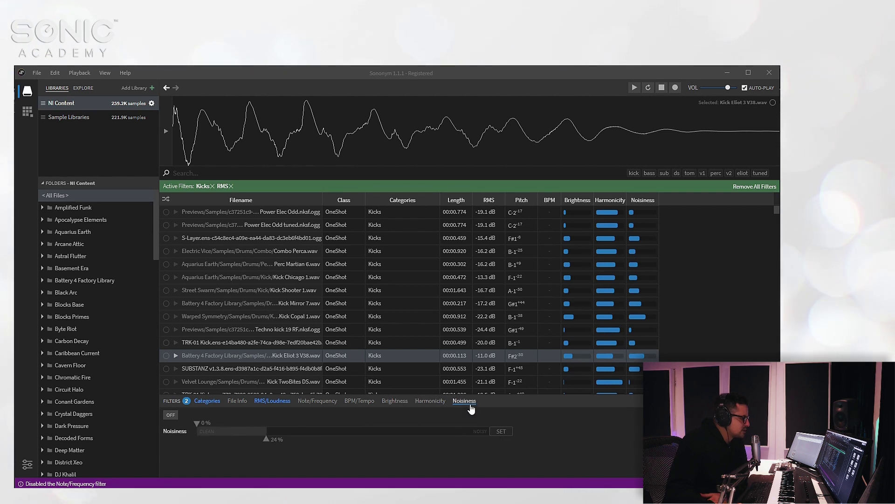
Audition Kick Electro 1 V19, V17, V10 and Kick Liebing 12, then select Kick Electro 1 V17.wav.
{"action": "scroll", "coordinate": [220, 357], "scroll_direction": "down", "scroll_amount": 2}
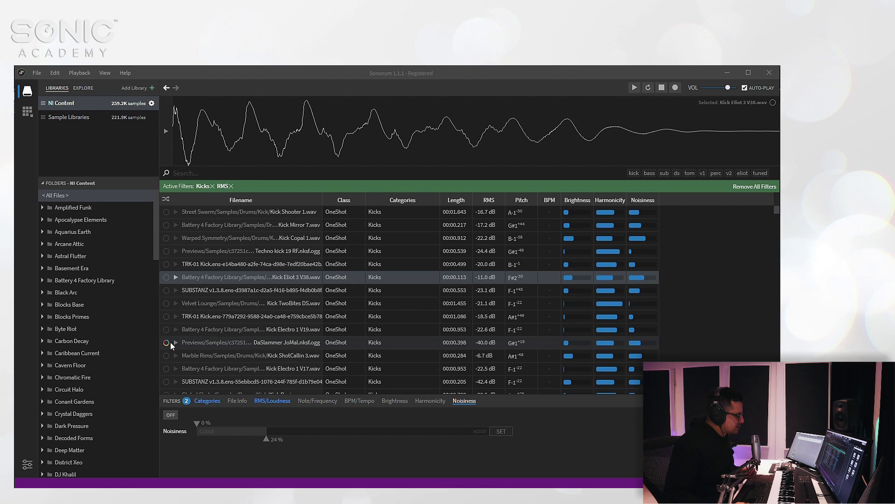
{"action": "left_click", "coordinate": [175, 330]}
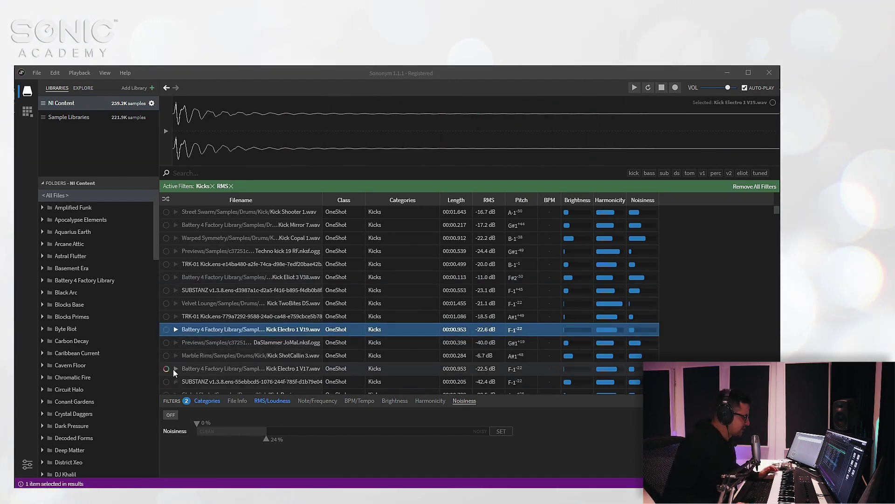
{"action": "left_click", "coordinate": [175, 370]}
{"action": "scroll", "coordinate": [176, 371], "scroll_direction": "down", "scroll_amount": 5}
{"action": "left_click", "coordinate": [179, 359]}
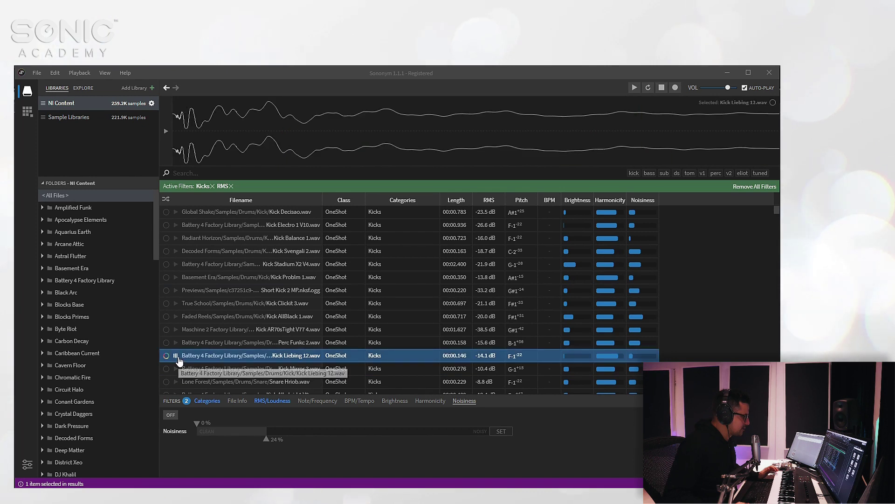
{"action": "scroll", "coordinate": [176, 327], "scroll_direction": "up", "scroll_amount": 2}
{"action": "scroll", "coordinate": [173, 296], "scroll_direction": "up", "scroll_amount": 2}
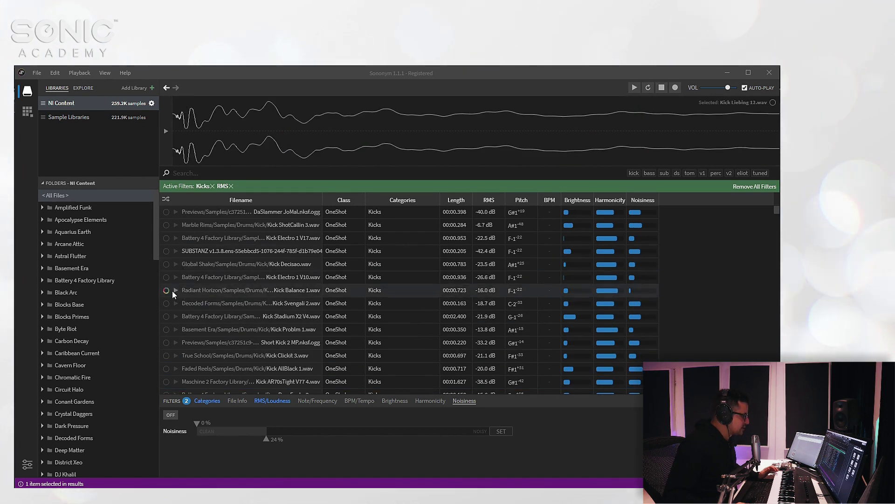
{"action": "scroll", "coordinate": [174, 296], "scroll_direction": "up", "scroll_amount": 2}
{"action": "left_click", "coordinate": [177, 305]}
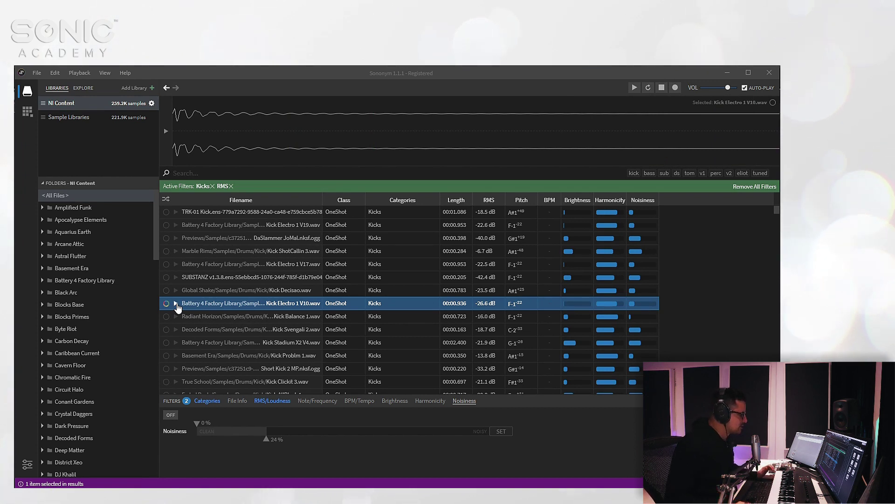
{"action": "left_click", "coordinate": [176, 264]}
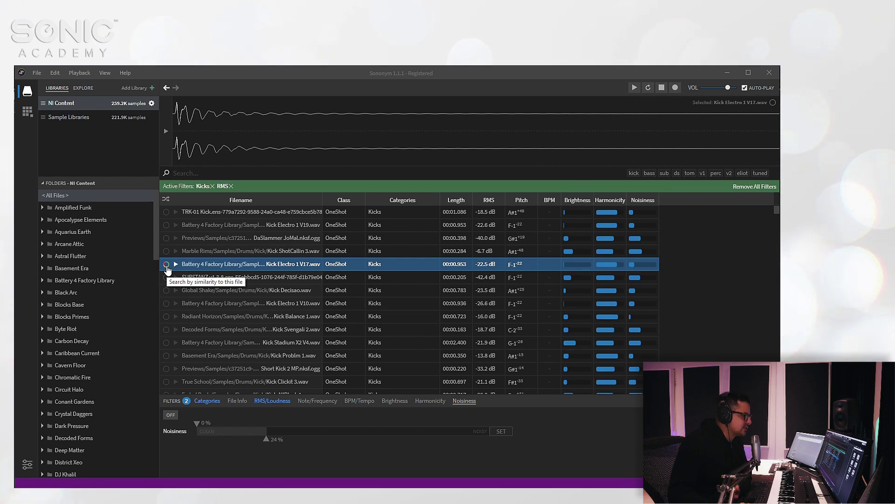
Search by similarity to Kick Electro 1 V17.wav and audition the V19, V20, V18, V15, V13, V8, V21 variants.
{"action": "left_click", "coordinate": [166, 264]}
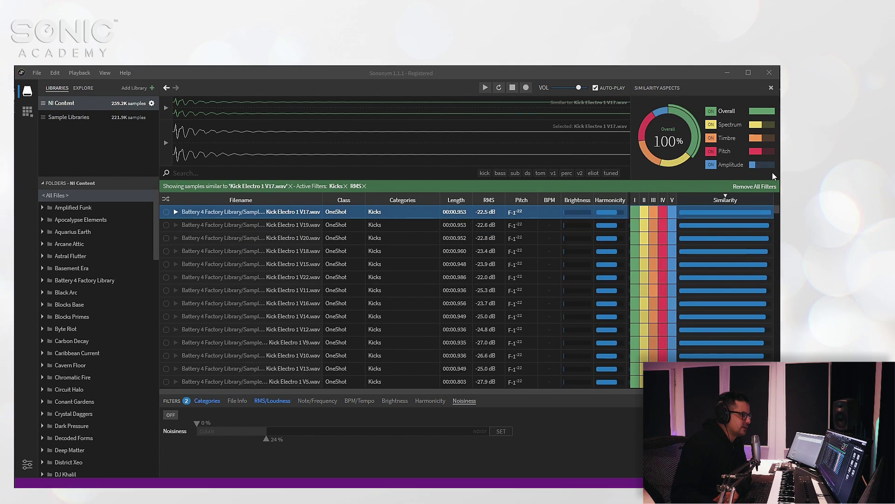
{"action": "left_click", "coordinate": [176, 225]}
{"action": "left_click", "coordinate": [176, 238]}
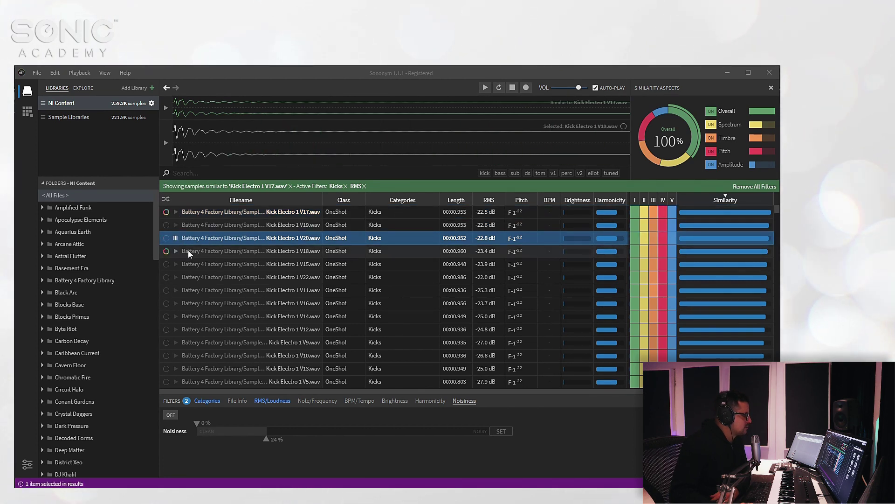
{"action": "left_click", "coordinate": [176, 252]}
{"action": "left_click", "coordinate": [177, 265]}
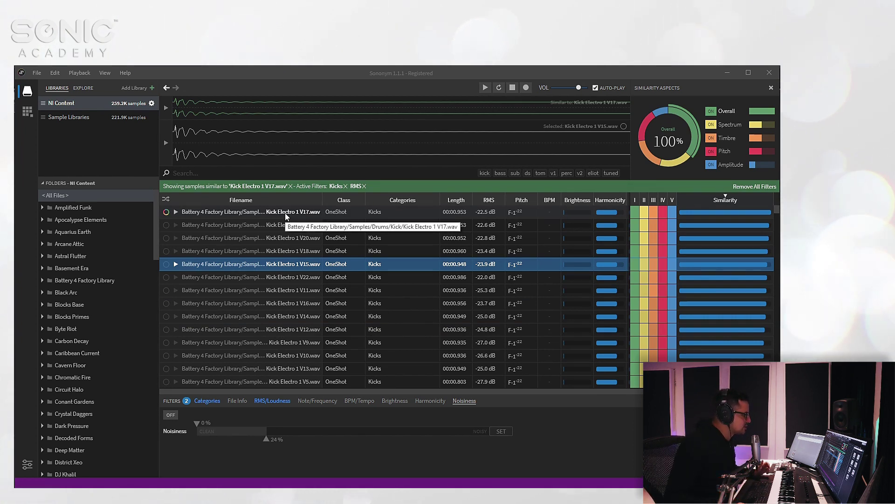
{"action": "scroll", "coordinate": [233, 280], "scroll_direction": "down", "scroll_amount": 2}
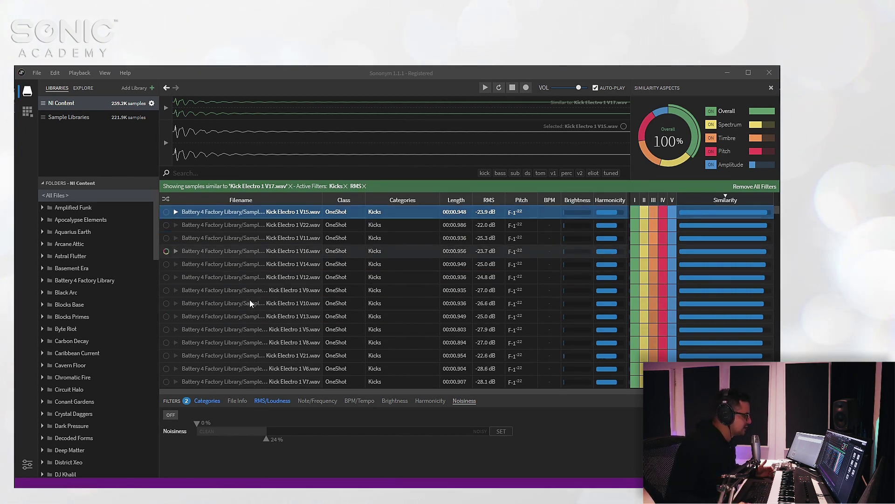
{"action": "left_click", "coordinate": [194, 317]}
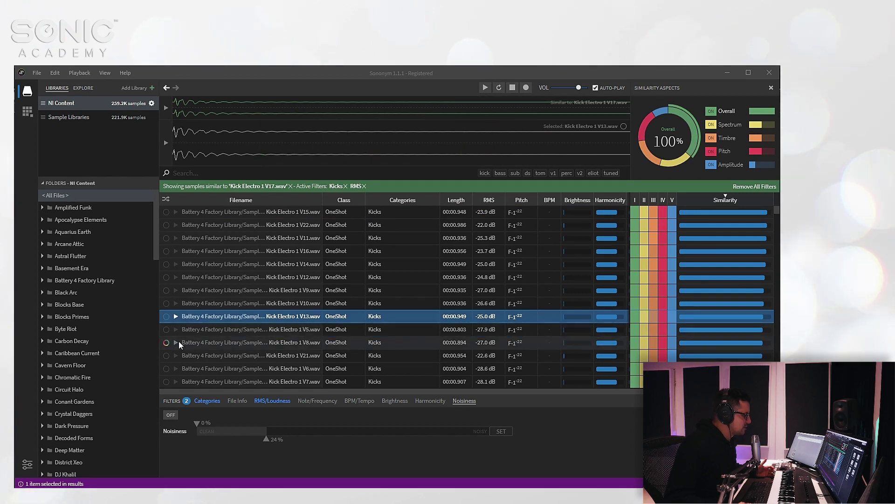
{"action": "left_click", "coordinate": [178, 341]}
{"action": "left_click", "coordinate": [261, 355]}
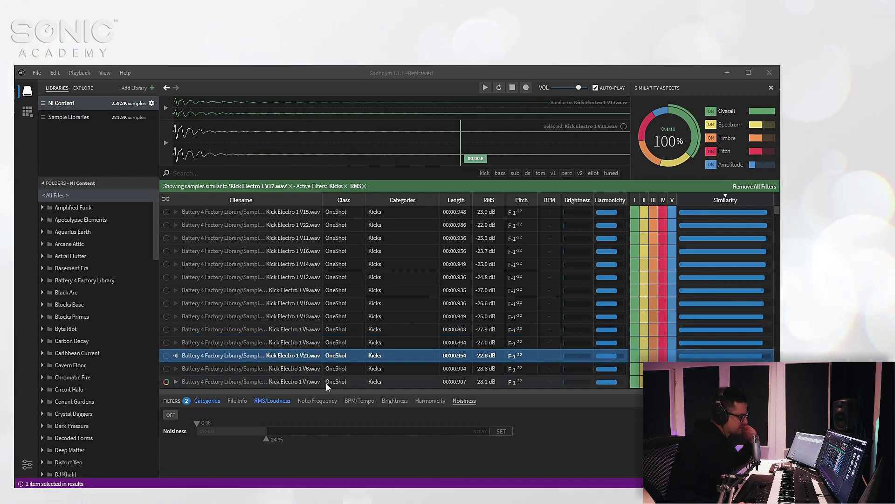
Audition Snappy Kayla, Kick Clickit 1, Kick Igbo 1, Kick MicHole 1 and Kick AR70sTight V117 2.
{"action": "scroll", "coordinate": [331, 313], "scroll_direction": "down", "scroll_amount": 5}
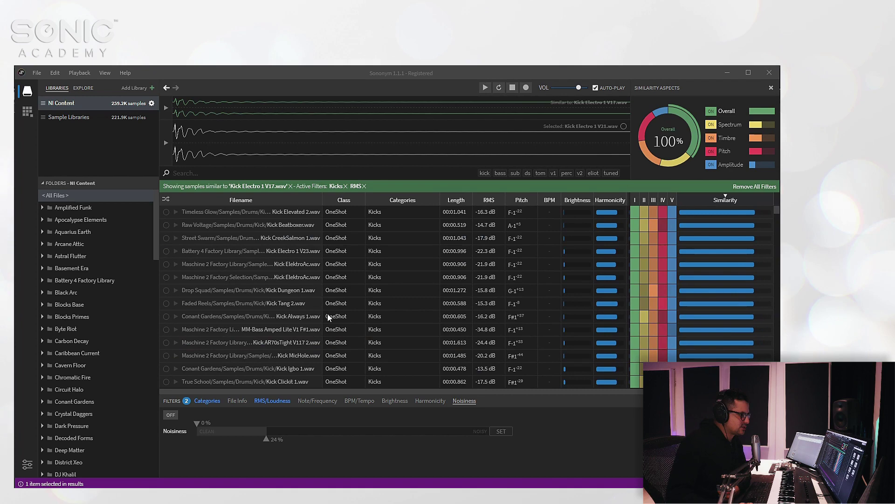
{"action": "scroll", "coordinate": [326, 294], "scroll_direction": "up", "scroll_amount": 2}
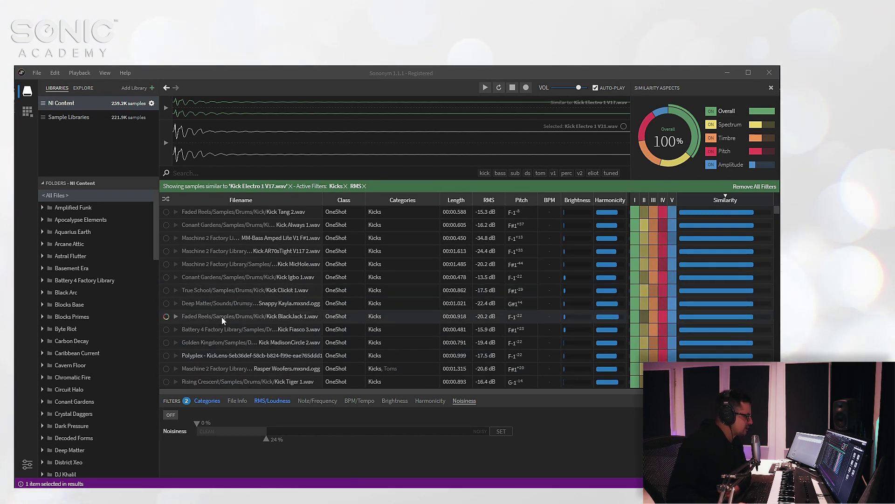
{"action": "left_click", "coordinate": [181, 302]}
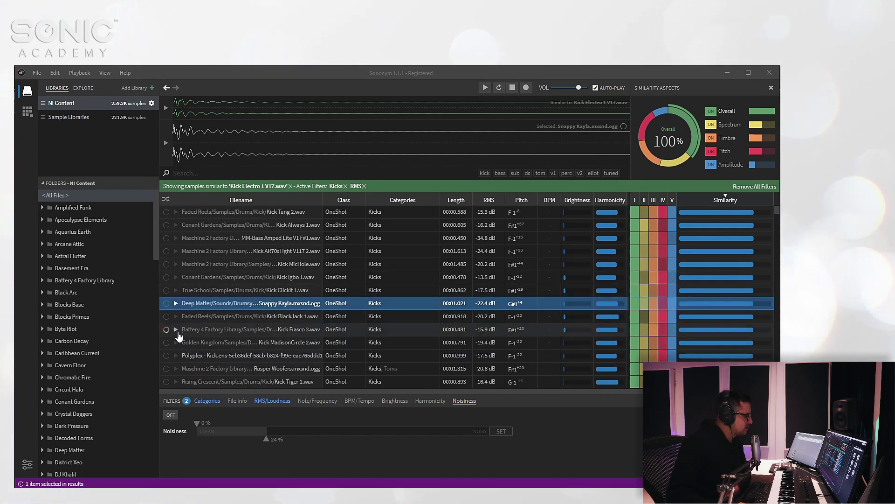
{"action": "left_click", "coordinate": [180, 291]}
{"action": "left_click", "coordinate": [177, 280]}
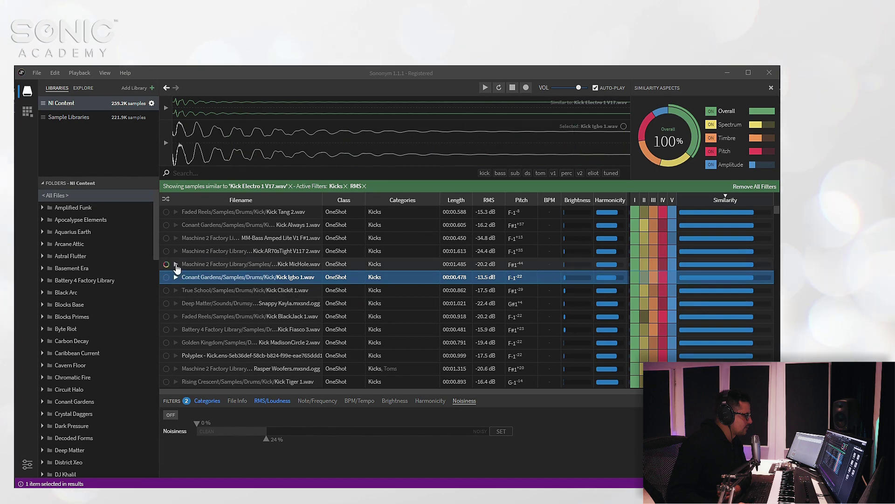
{"action": "key", "text": "Up"}
{"action": "key", "text": "Up"}
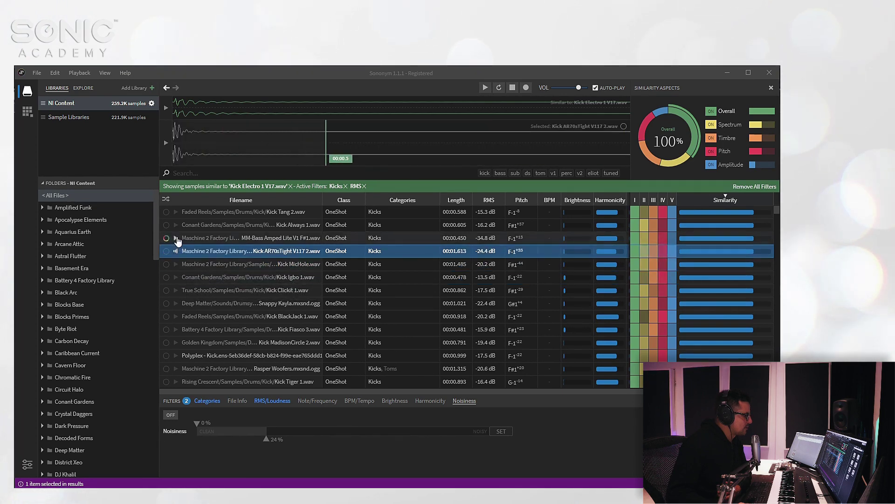
{"action": "key", "text": "Up"}
Audition Rasper Woofers, Kick Tiger 1, Kick Cutz 3, Kick StudBreak V5, then select Tronic Tron.mxsnd.ogg.
{"action": "scroll", "coordinate": [215, 281], "scroll_direction": "down", "scroll_amount": 3}
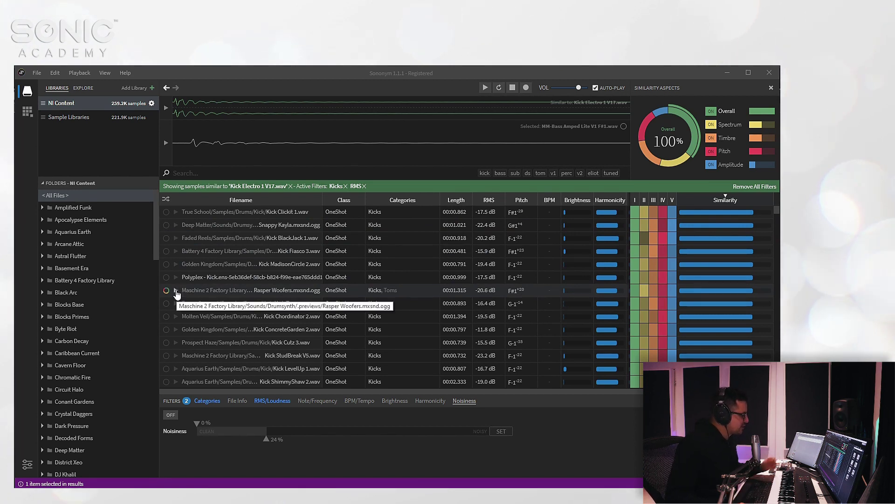
{"action": "left_click", "coordinate": [176, 291]}
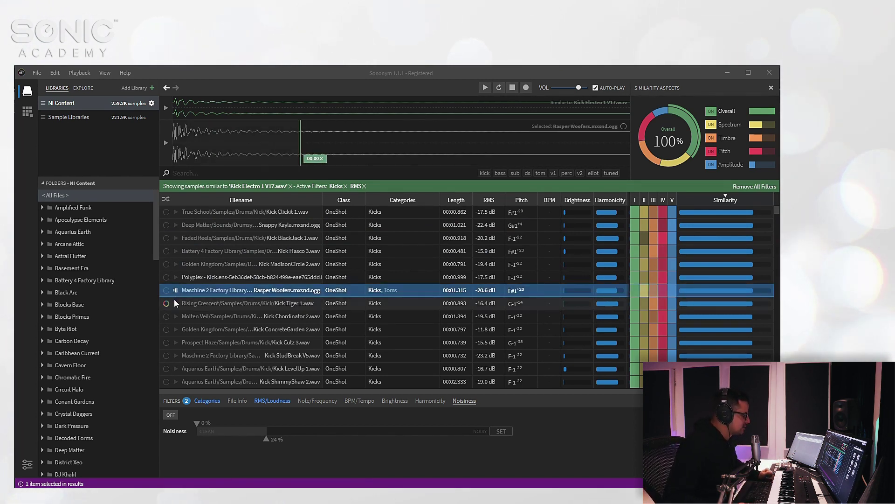
{"action": "left_click", "coordinate": [175, 300]}
{"action": "key", "text": "Down"}
{"action": "key", "text": "Down"}
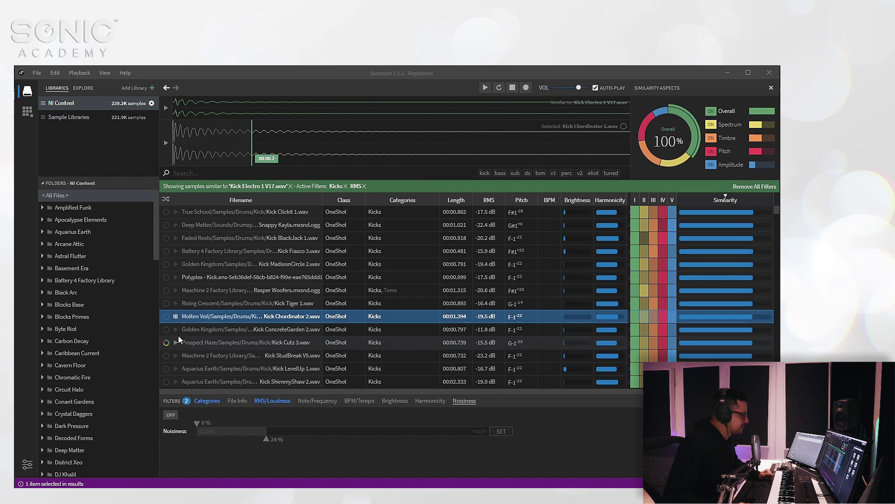
{"action": "left_click", "coordinate": [176, 343]}
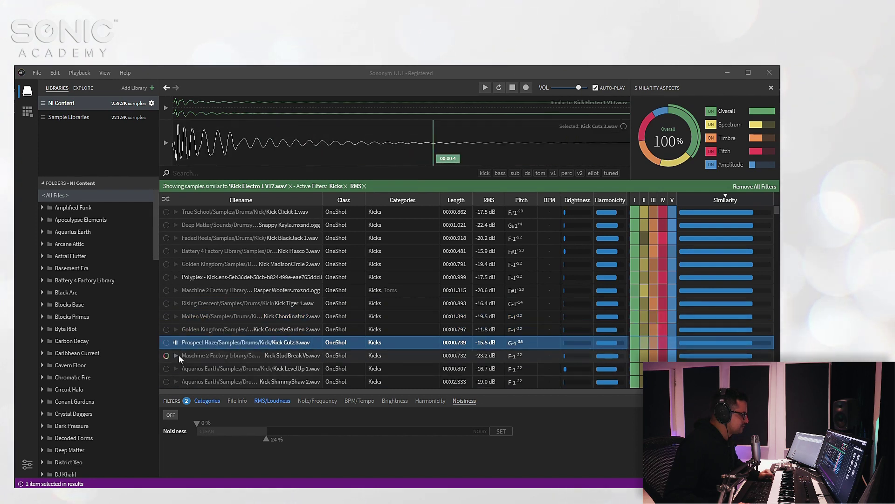
{"action": "left_click", "coordinate": [178, 354]}
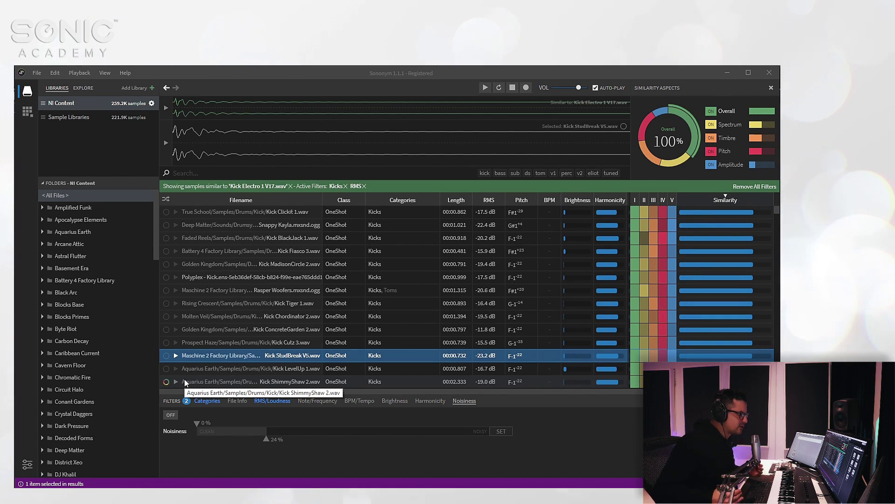
{"action": "scroll", "coordinate": [181, 368], "scroll_direction": "down", "scroll_amount": 3}
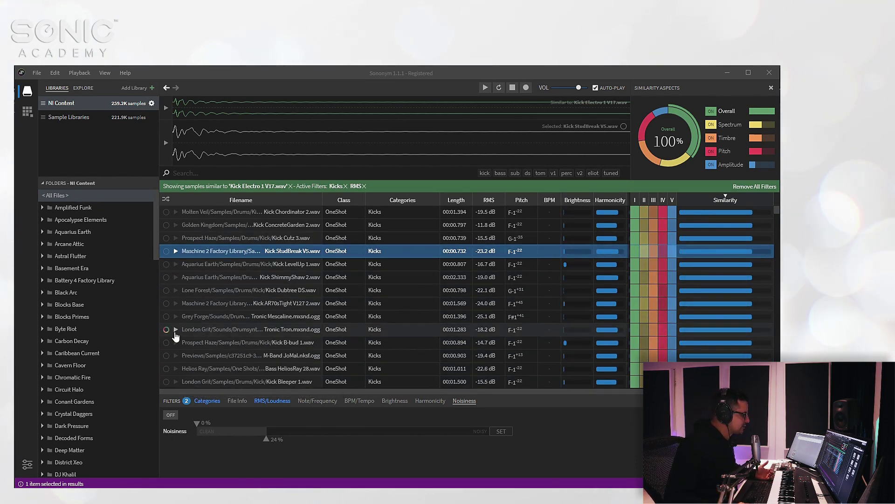
{"action": "left_click", "coordinate": [175, 330]}
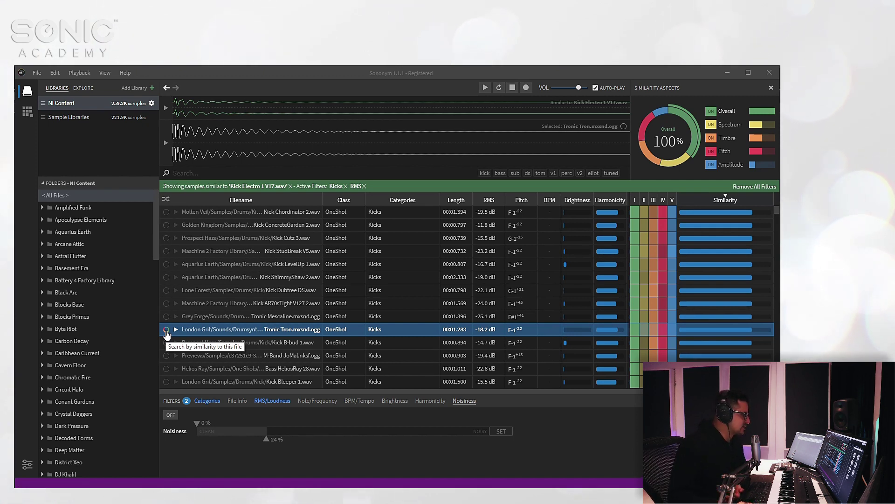
Search by similarity to Tronic Tron and audition Kick OrchPerc 2 V1, Sub Mayan, Sub Plastic, Sub Front and more.
{"action": "left_click", "coordinate": [166, 329]}
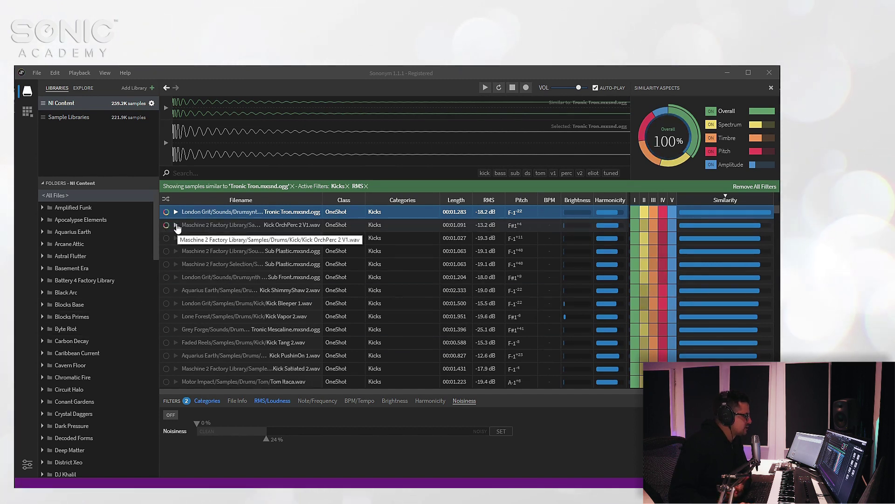
{"action": "left_click", "coordinate": [176, 225]}
{"action": "left_click", "coordinate": [176, 238]}
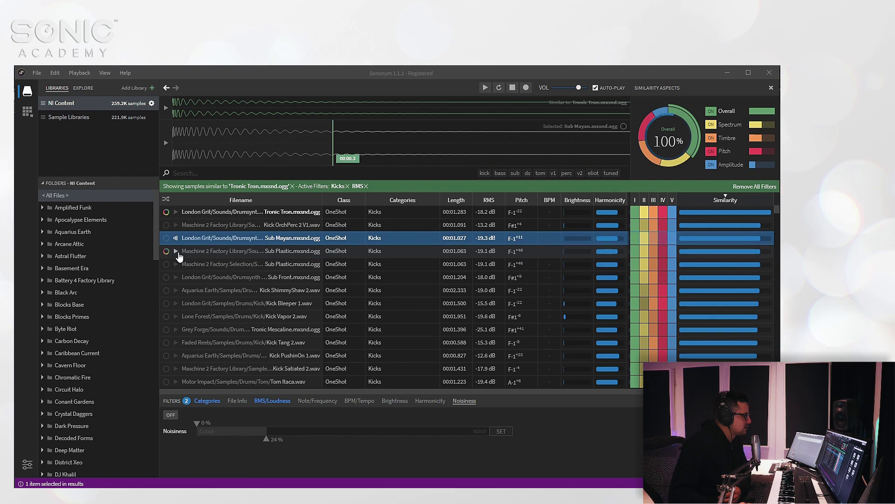
{"action": "left_click", "coordinate": [178, 251]}
{"action": "left_click", "coordinate": [180, 264]}
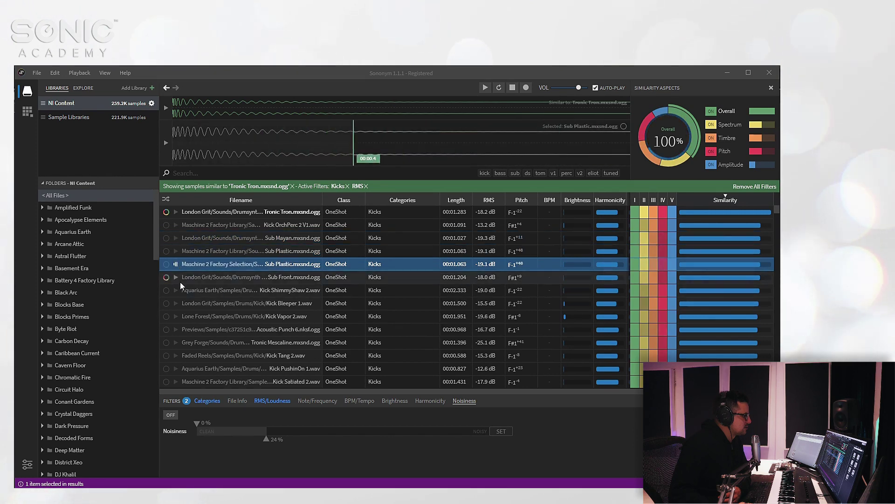
{"action": "left_click", "coordinate": [180, 280]}
{"action": "left_click", "coordinate": [177, 291]}
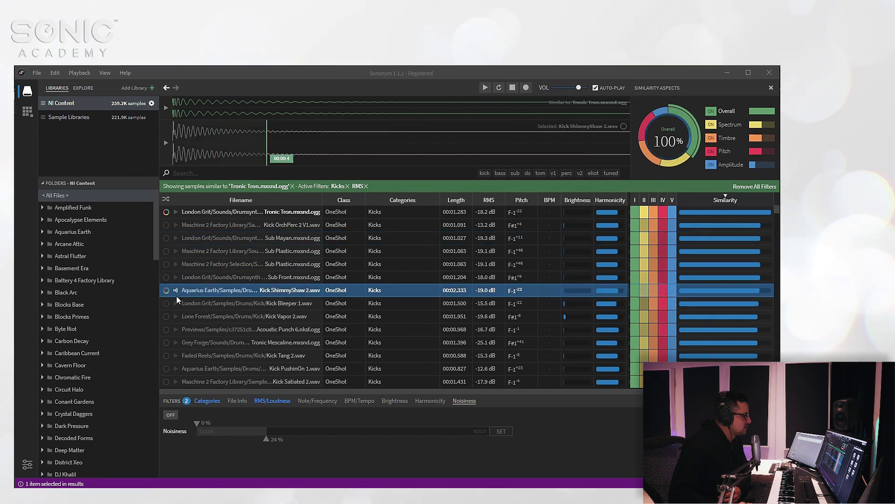
{"action": "left_click", "coordinate": [176, 304]}
Audition Acoustic Punch 6 and scroll through the remaining similarity results, ending in the search field.
{"action": "left_click_drag", "start_coordinate": [176, 329], "coordinate": [178, 382]}
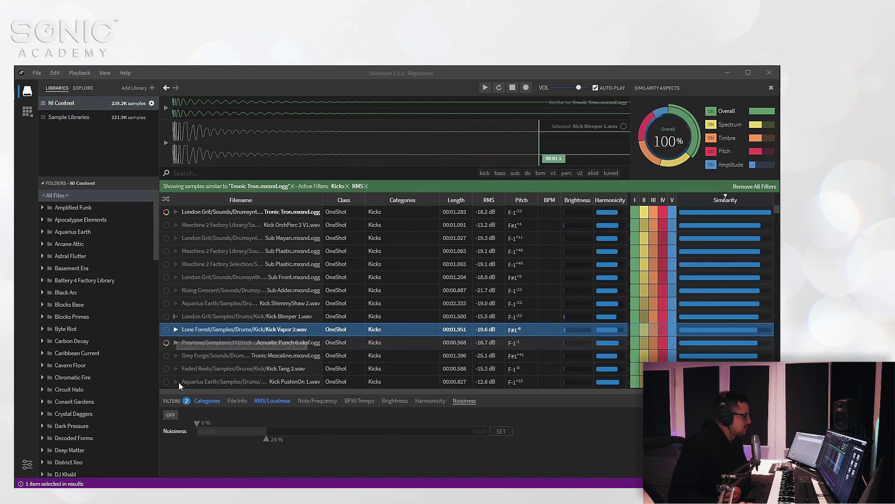
{"action": "left_click", "coordinate": [178, 345]}
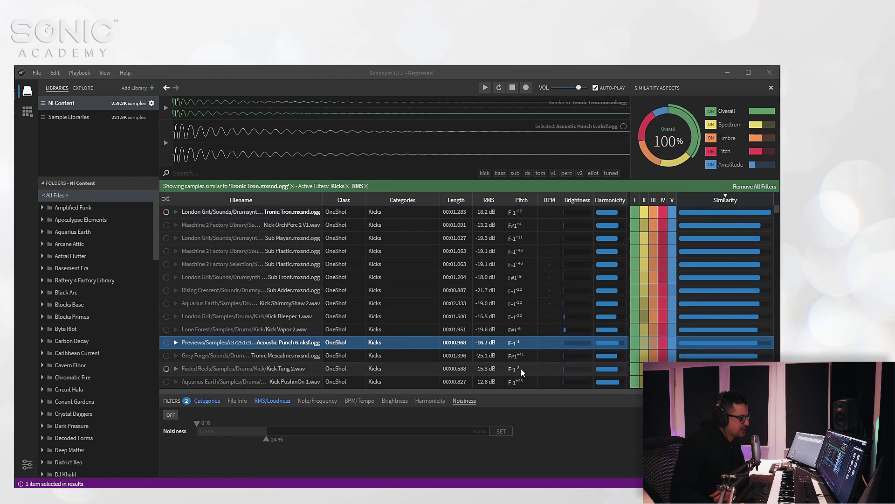
{"action": "scroll", "coordinate": [527, 348], "scroll_direction": "down", "scroll_amount": 2}
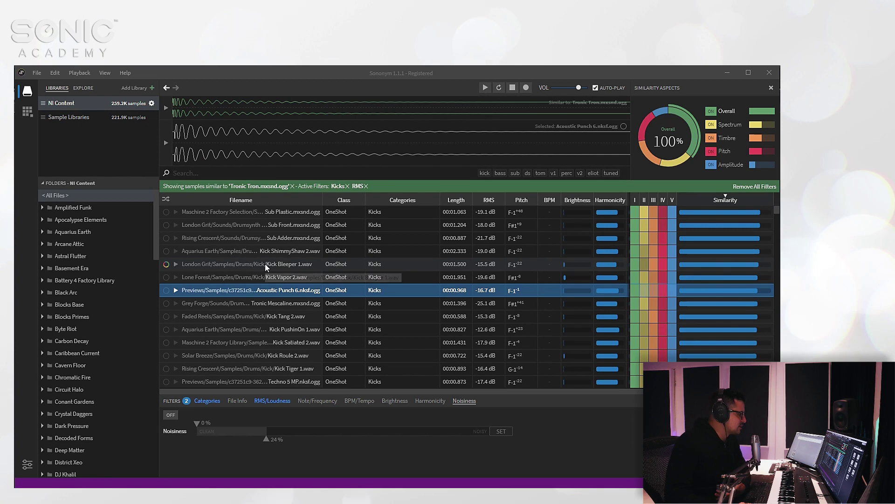
{"action": "scroll", "coordinate": [280, 286], "scroll_direction": "down", "scroll_amount": 2}
{"action": "scroll", "coordinate": [287, 282], "scroll_direction": "down", "scroll_amount": 2}
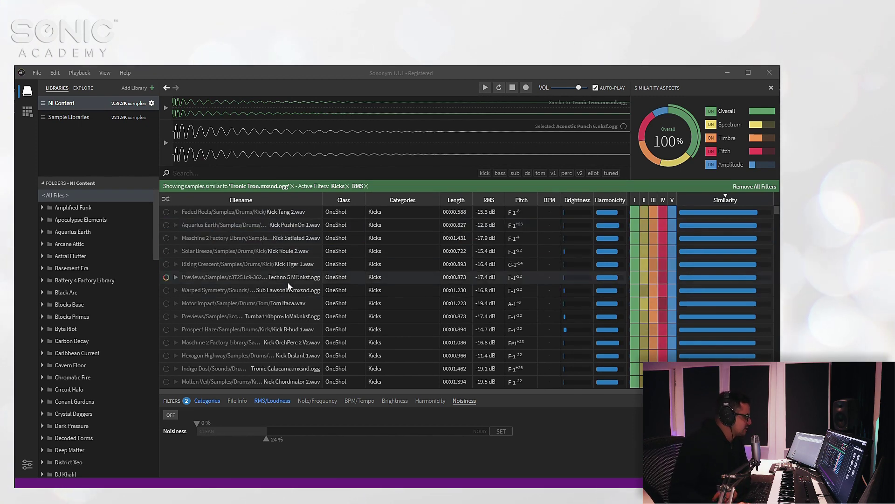
{"action": "scroll", "coordinate": [396, 271], "scroll_direction": "down", "scroll_amount": 2}
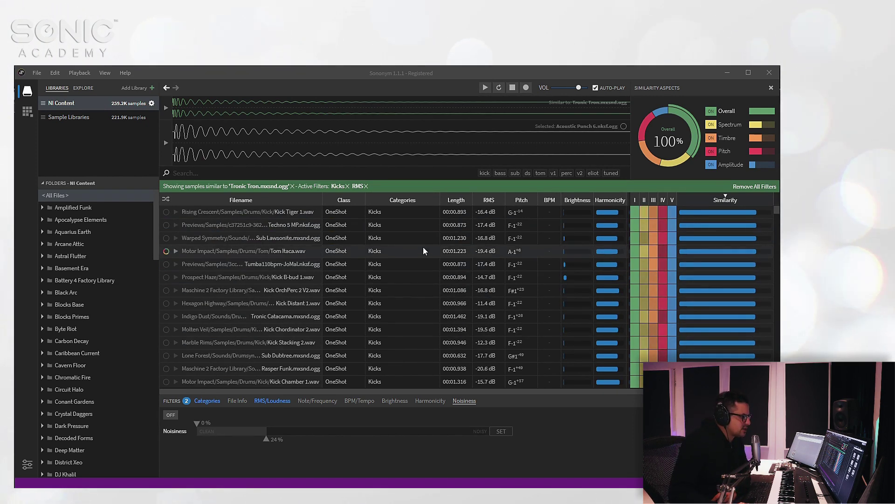
{"action": "scroll", "coordinate": [275, 316], "scroll_direction": "down", "scroll_amount": 1}
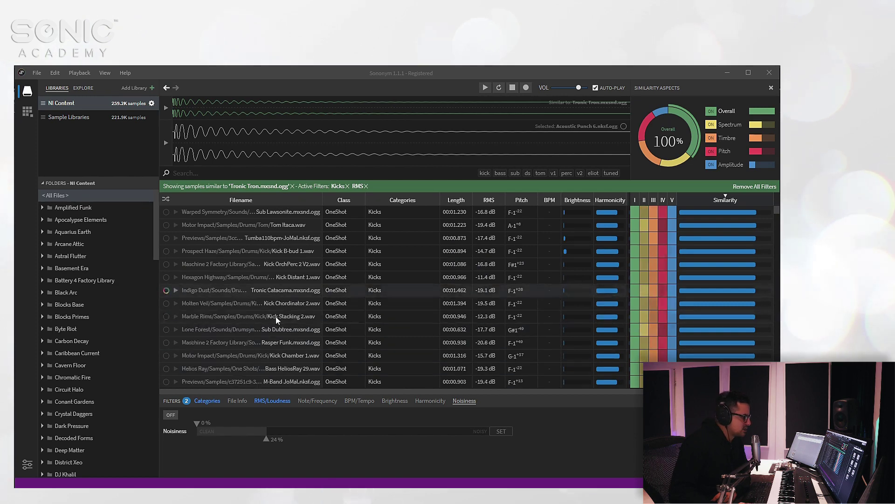
{"action": "scroll", "coordinate": [597, 307], "scroll_direction": "down", "scroll_amount": 1}
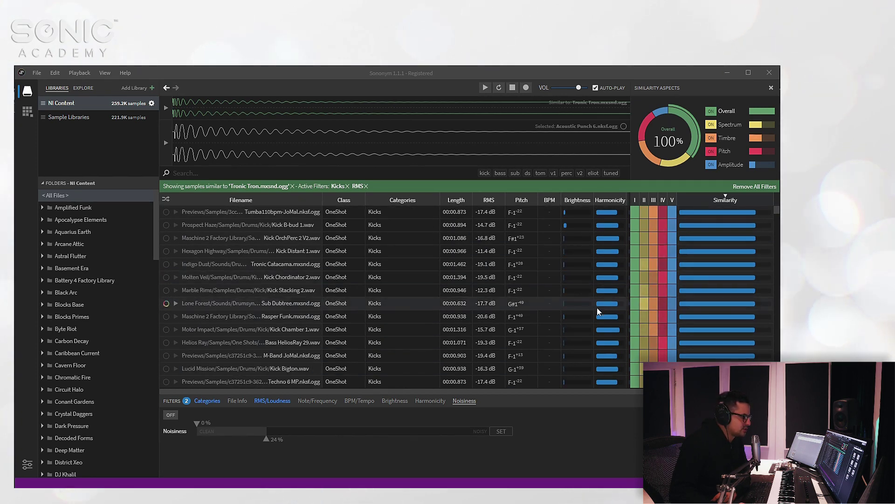
{"action": "scroll", "coordinate": [577, 286], "scroll_direction": "down", "scroll_amount": 5}
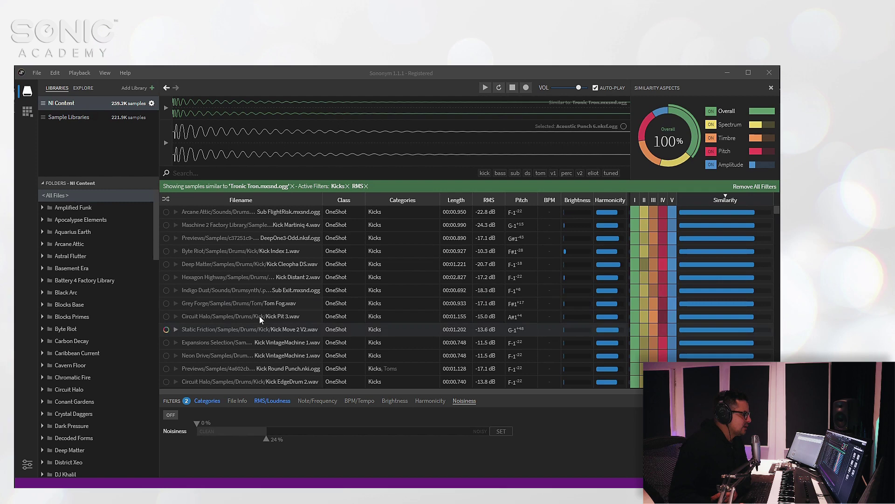
{"action": "scroll", "coordinate": [303, 245], "scroll_direction": "up", "scroll_amount": 5}
{"action": "scroll", "coordinate": [284, 245], "scroll_direction": "up", "scroll_amount": 2}
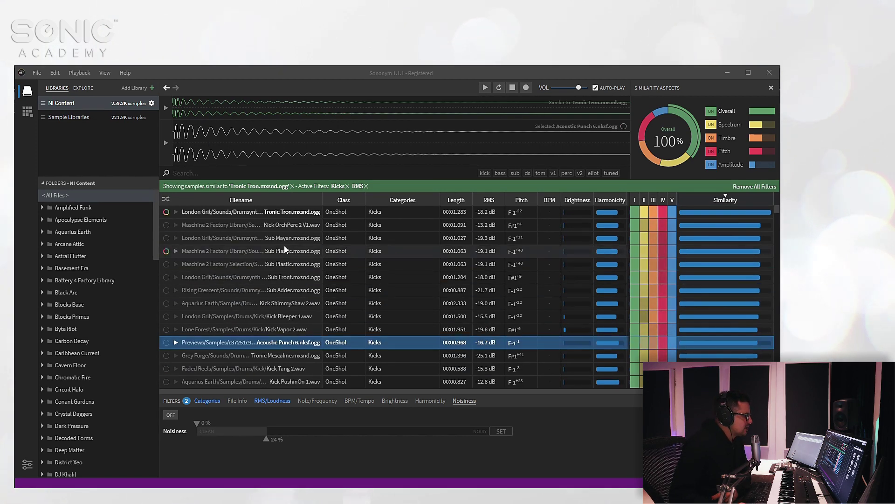
{"action": "left_click", "coordinate": [191, 173]}
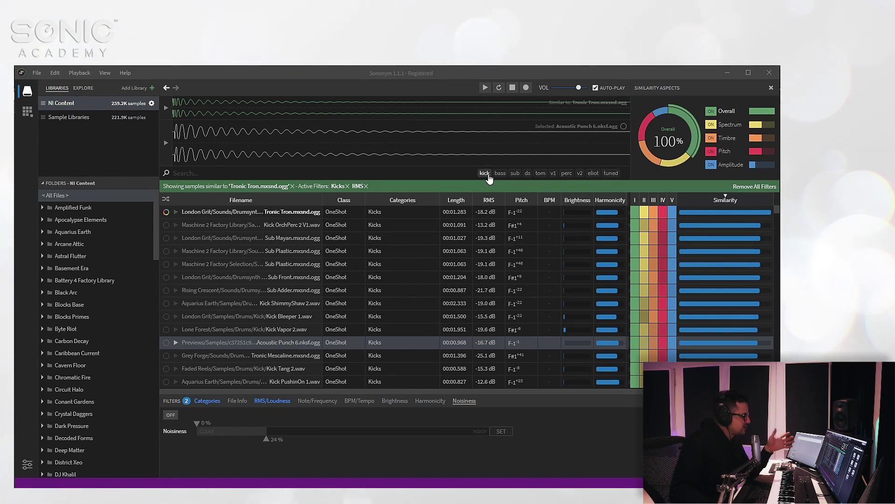
Filter the results by the keyword 'sub' and audition Sub Mayan, Sub Plastic, Sub Front, Sub Adder and others.
{"action": "left_click", "coordinate": [515, 173]}
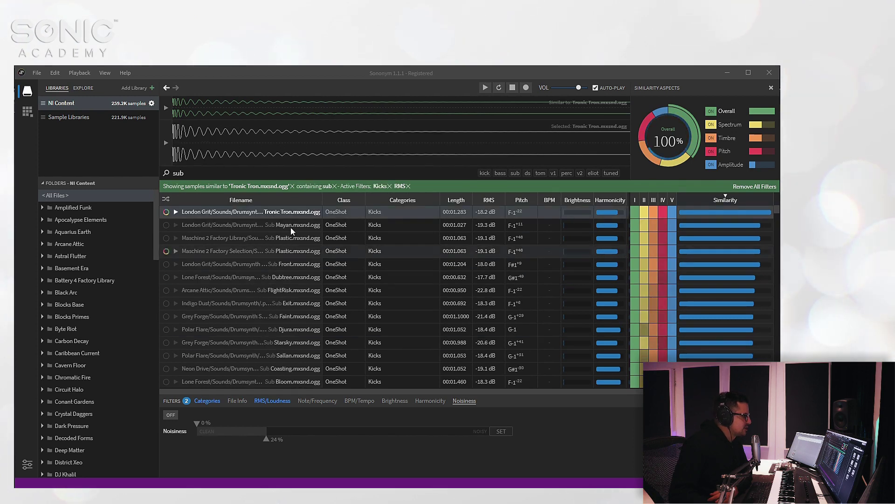
{"action": "left_click", "coordinate": [176, 226]}
{"action": "key", "text": "Down"}
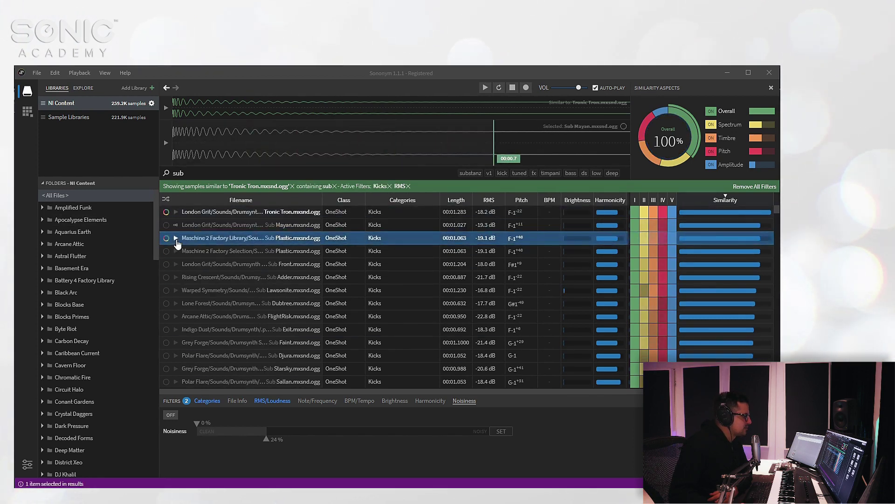
{"action": "key", "text": "Down"}
{"action": "left_click", "coordinate": [177, 265]}
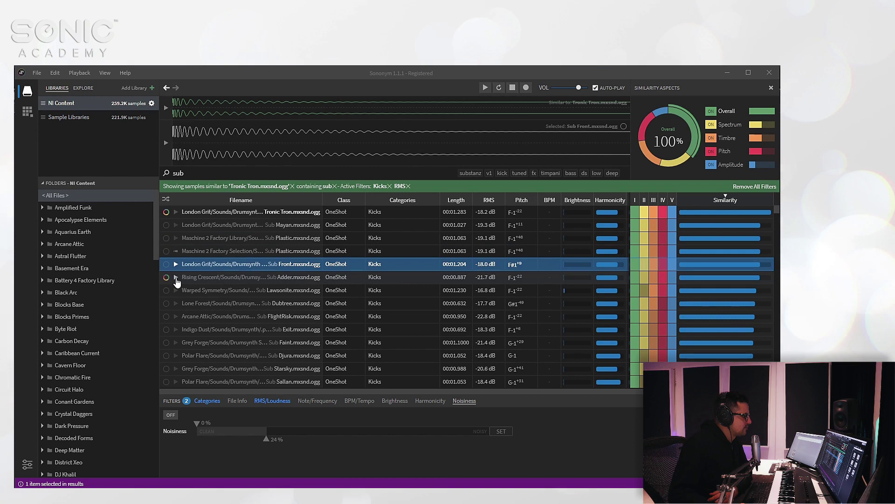
{"action": "left_click", "coordinate": [176, 278]}
{"action": "left_click", "coordinate": [175, 293]}
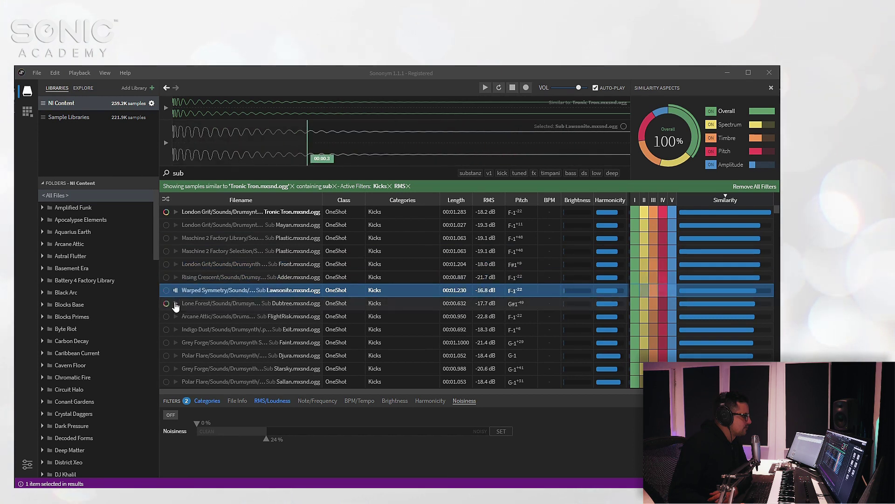
{"action": "left_click", "coordinate": [176, 303]}
{"action": "left_click", "coordinate": [175, 316]}
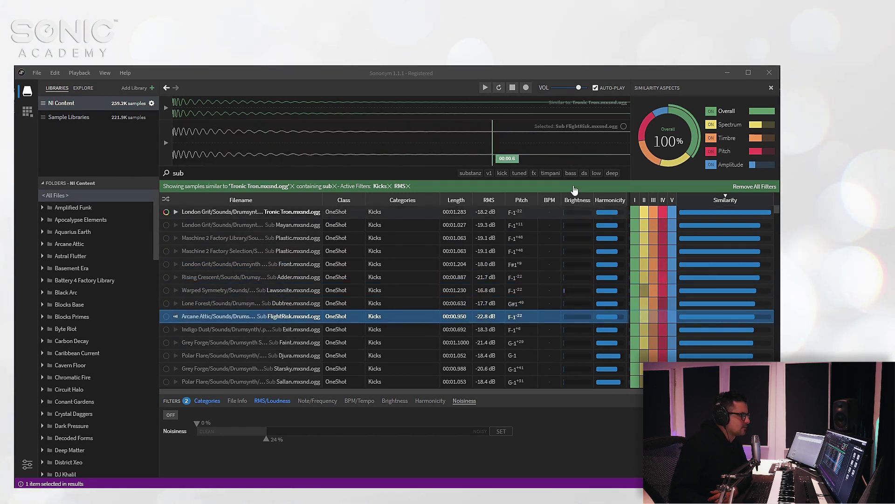
Add 'low' to the search and audition Ethnic Low Ens FX SUB, Low Drums ALL FX SUB and Trash Can Cabinet FX Low Sub.
{"action": "left_click", "coordinate": [597, 173]}
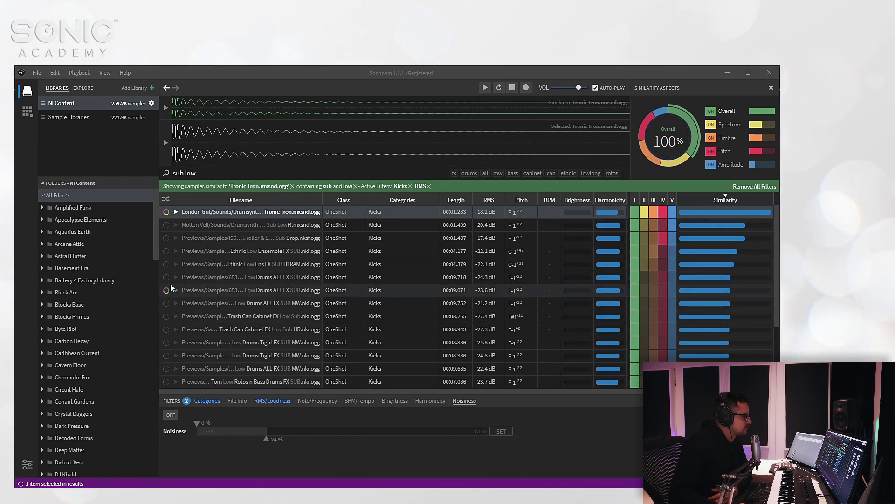
{"action": "key", "text": "Down"}
{"action": "key", "text": "Down"}
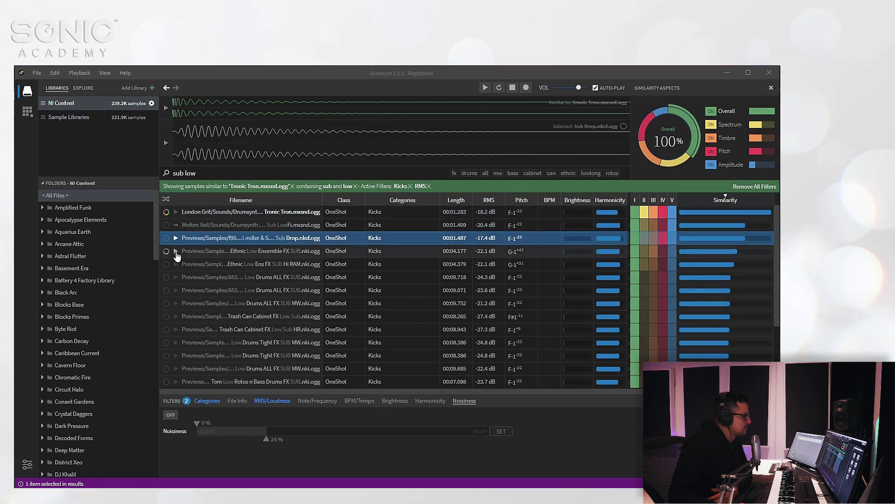
{"action": "key", "text": "Down"}
{"action": "key", "text": "Down"}
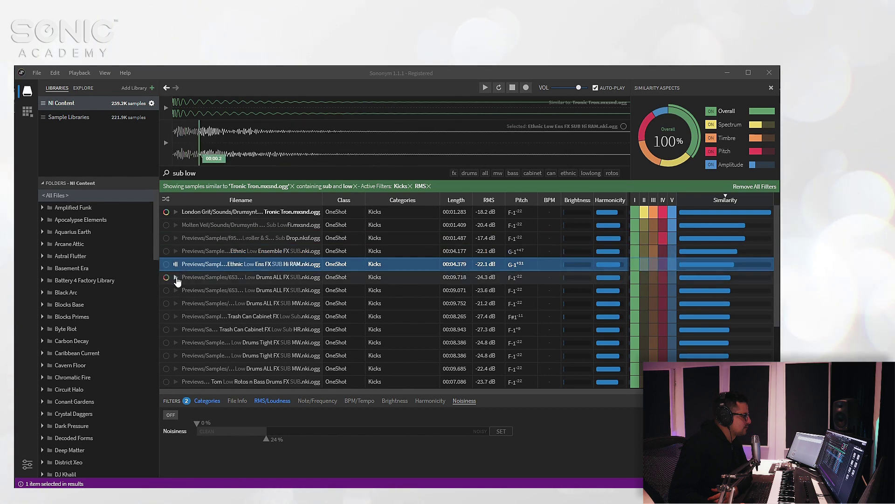
{"action": "left_click", "coordinate": [177, 279]}
{"action": "left_click", "coordinate": [175, 315]}
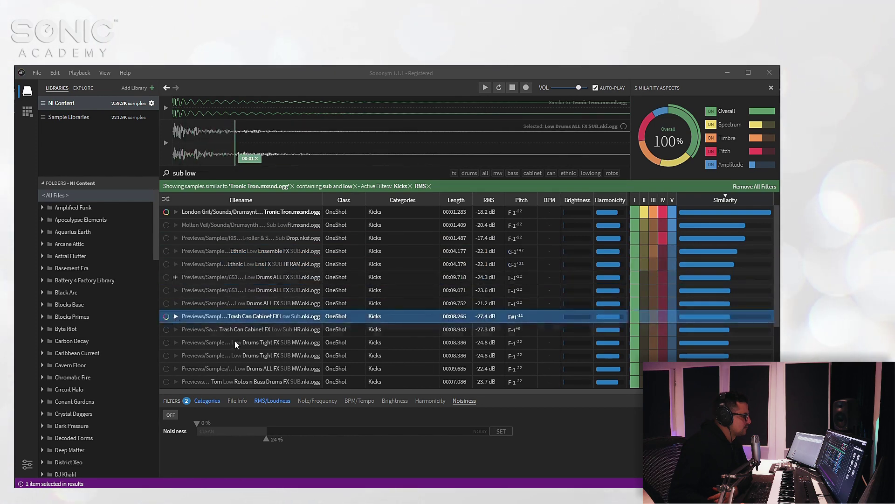
{"action": "scroll", "coordinate": [200, 334], "scroll_direction": "down", "scroll_amount": 3}
{"action": "scroll", "coordinate": [201, 327], "scroll_direction": "up", "scroll_amount": 3}
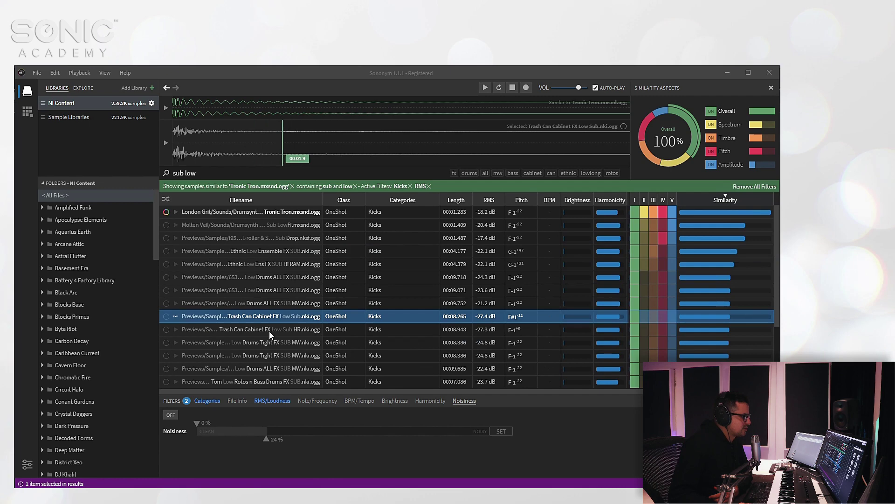
{"action": "scroll", "coordinate": [317, 298], "scroll_direction": "down", "scroll_amount": 3}
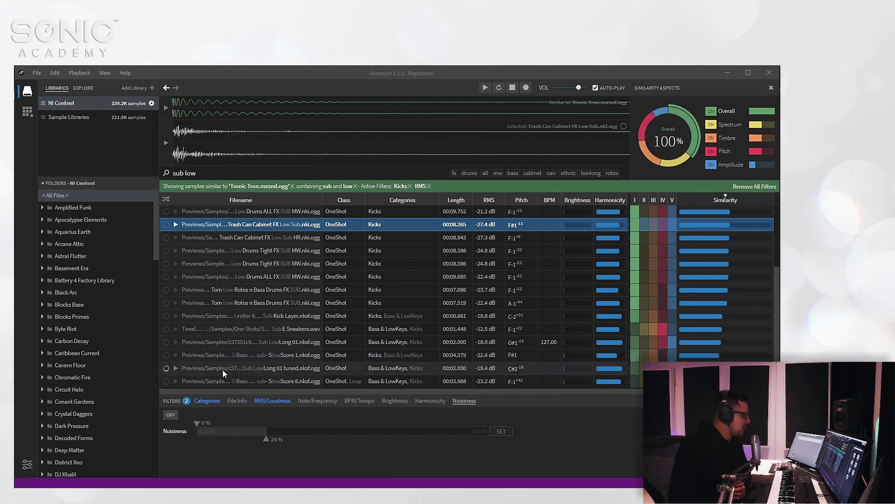
Clear all filters and show only Whooshes & Whips category samples.
{"action": "left_click", "coordinate": [745, 191]}
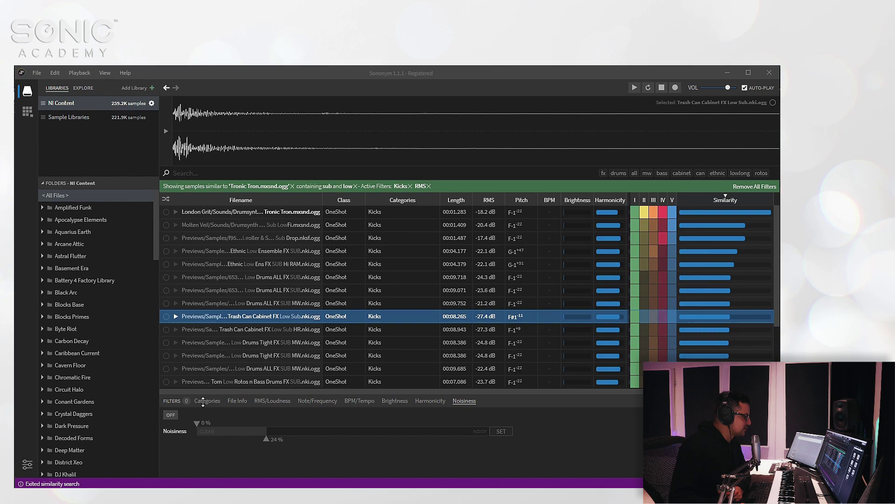
{"action": "left_click", "coordinate": [204, 402]}
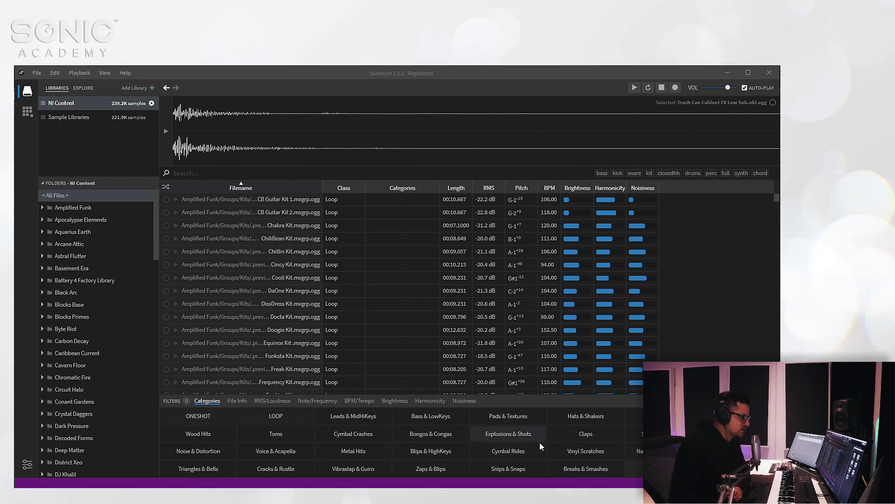
{"action": "left_click", "coordinate": [663, 468]}
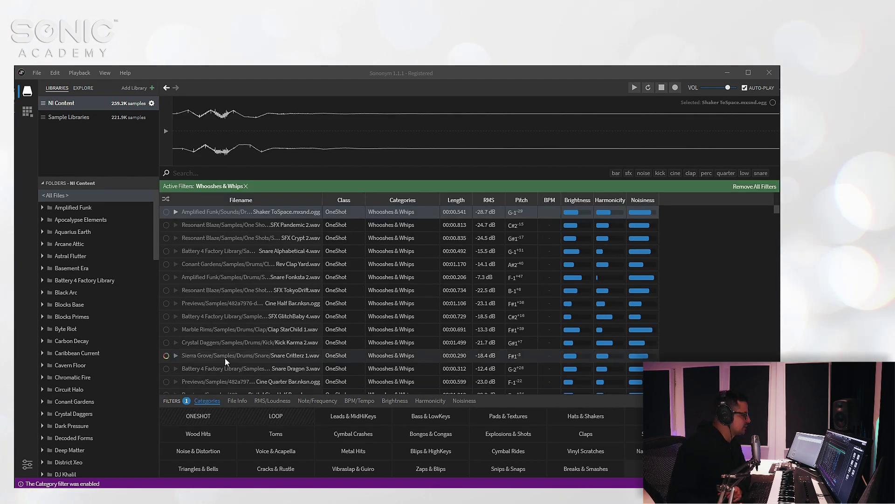
Audition the filtered samples, including SFX Crypt 2, Snare Alphabetical 4, Rev Clap Yard and Snare Fonksta 2.
{"action": "key", "text": "Down"}
{"action": "left_click", "coordinate": [177, 225]}
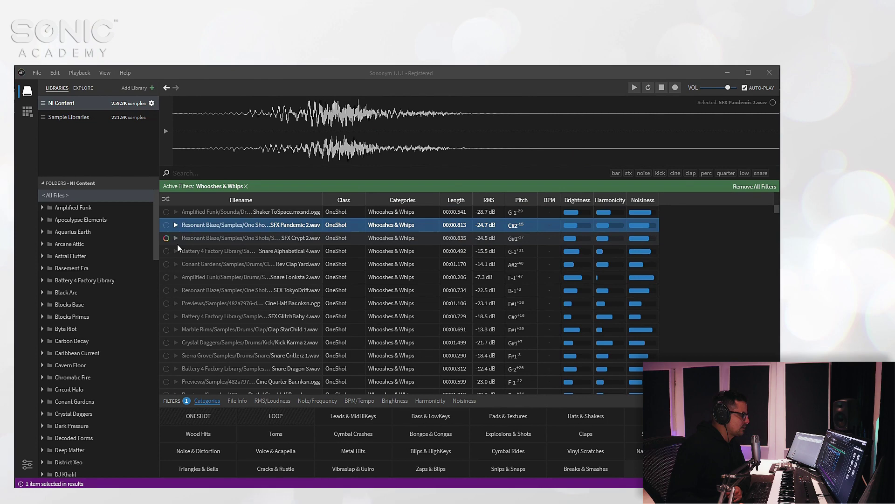
{"action": "left_click", "coordinate": [176, 237]}
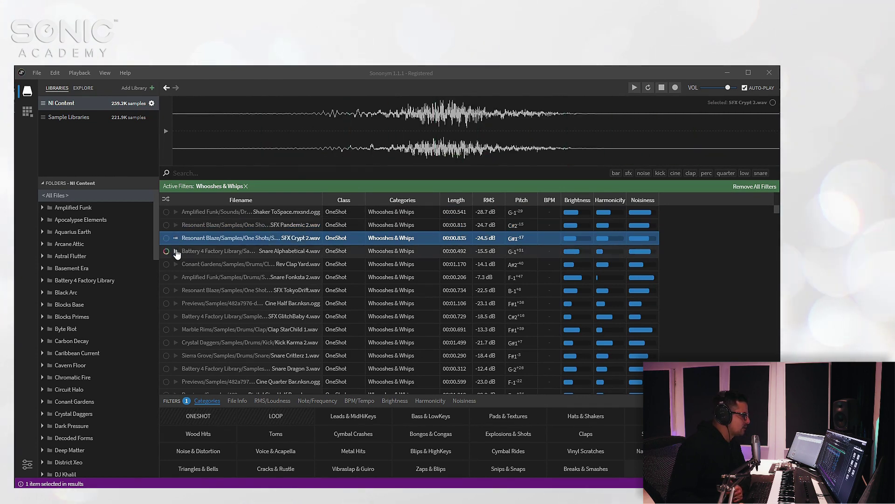
{"action": "left_click", "coordinate": [176, 251]}
{"action": "left_click", "coordinate": [175, 264]}
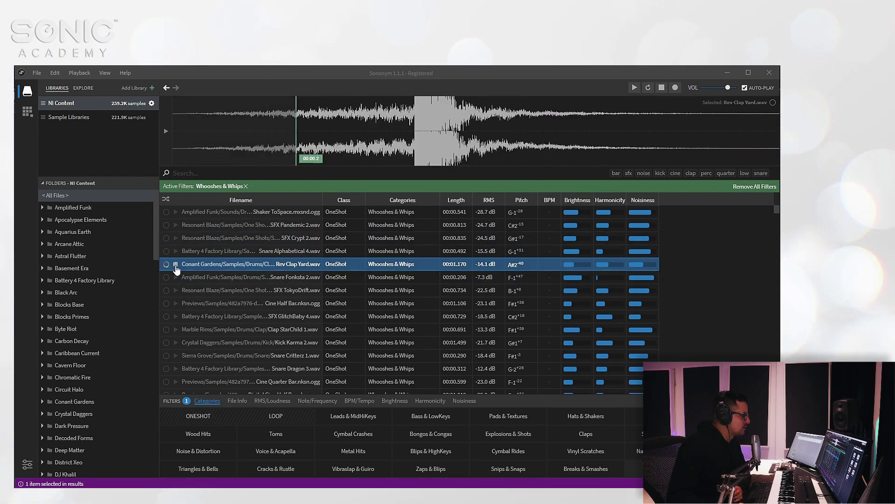
{"action": "left_click", "coordinate": [175, 278]}
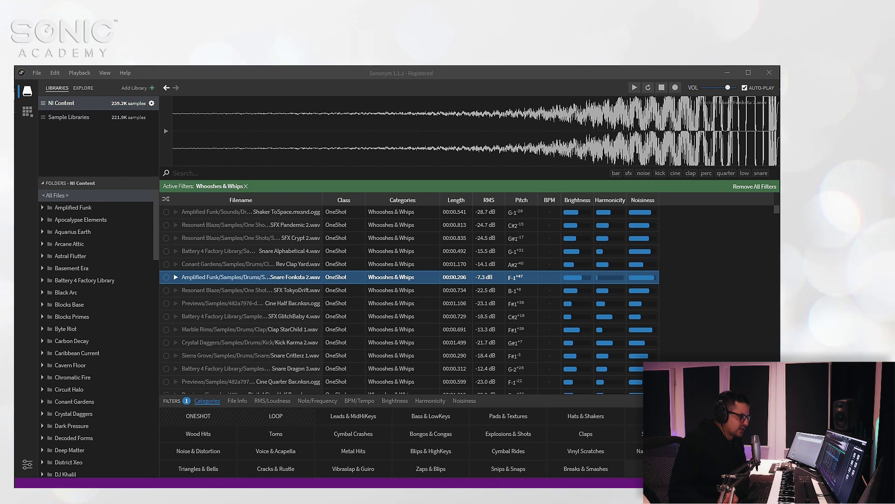
Filter to Nature & Atmospheric, preview NoiseRise InOrbit twice, stop it, then preview Ambience Berlina 5.
{"action": "left_click", "coordinate": [634, 451]}
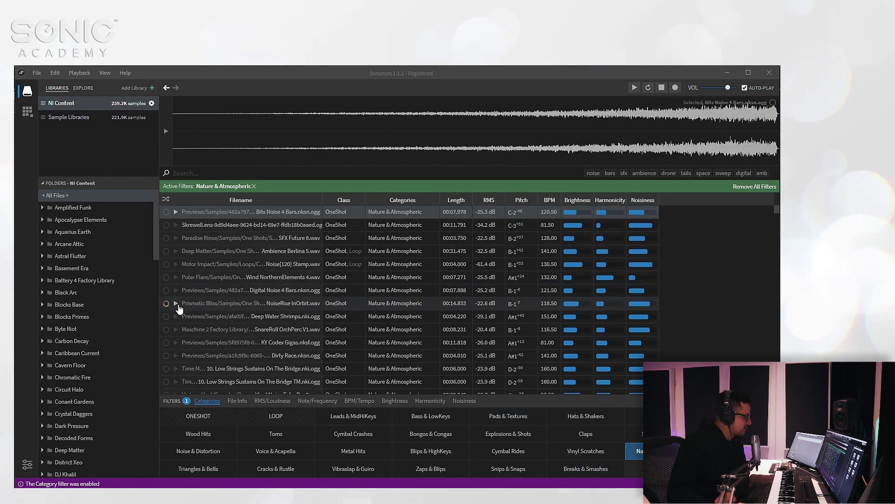
{"action": "left_click", "coordinate": [178, 306]}
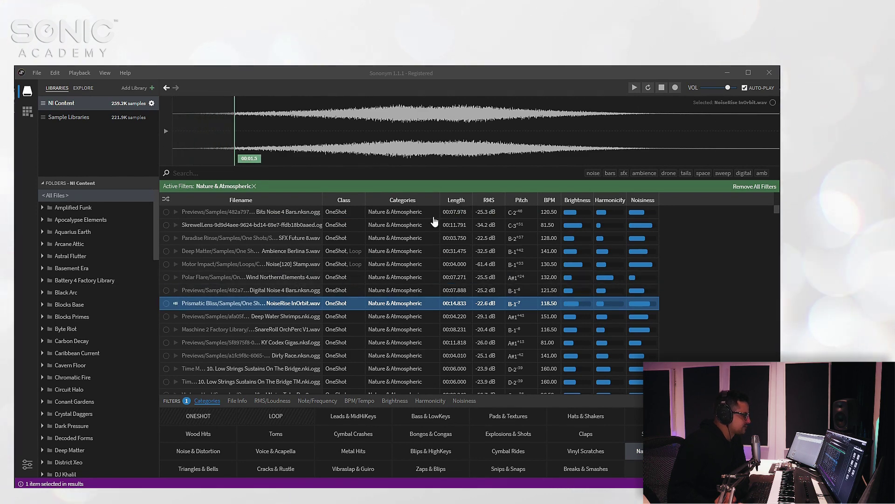
{"action": "left_click", "coordinate": [175, 304]}
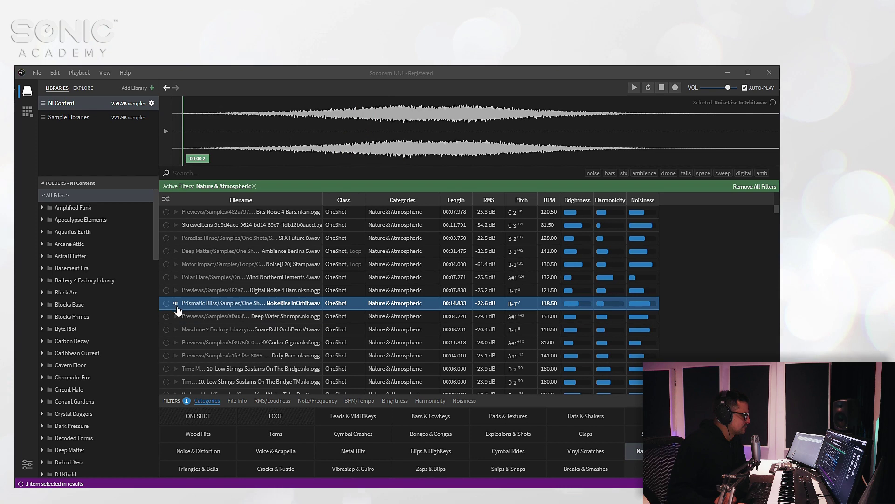
{"action": "left_click", "coordinate": [661, 88]}
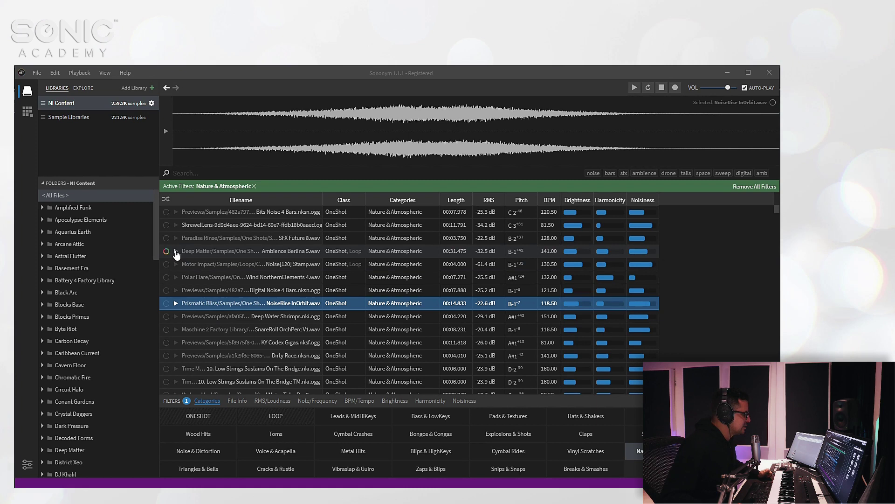
{"action": "left_click", "coordinate": [177, 253]}
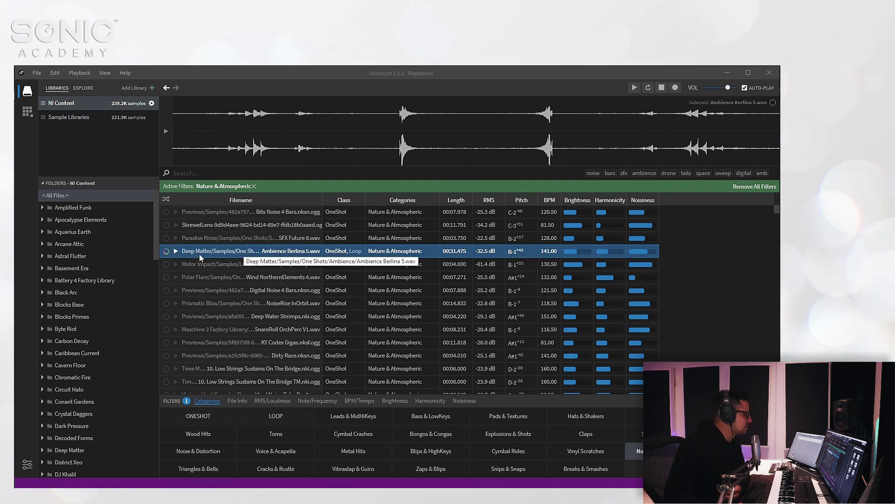
Find matches for Ambience Berlina 5 and audition Crackle Exosphere through Ambience Berlina 13, then stop.
{"action": "left_click", "coordinate": [167, 251]}
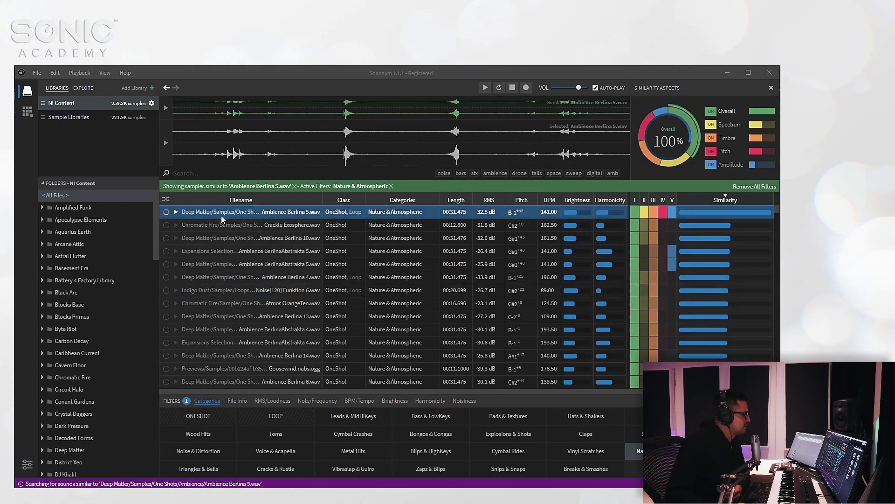
{"action": "left_click", "coordinate": [177, 228]}
{"action": "left_click", "coordinate": [177, 238]}
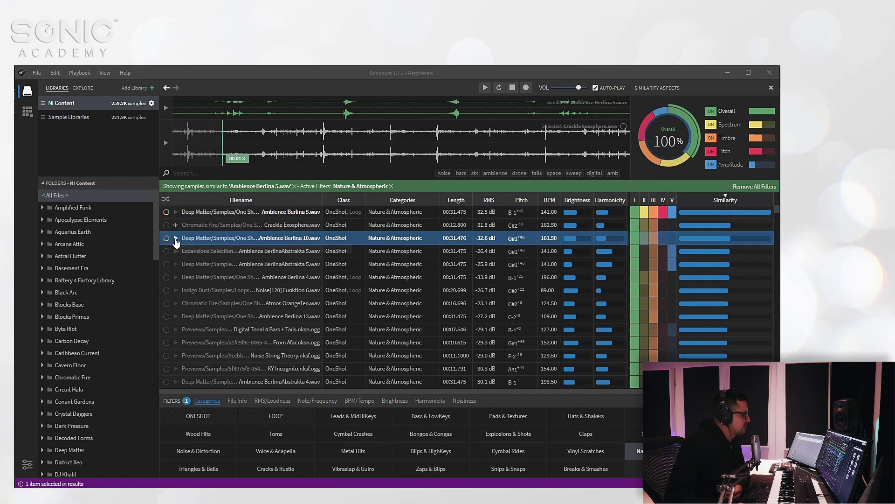
{"action": "left_click", "coordinate": [177, 252]}
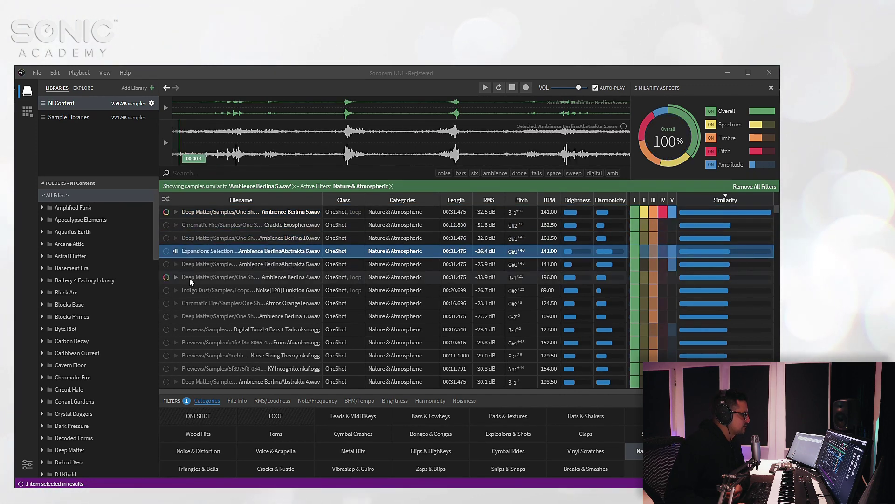
{"action": "left_click", "coordinate": [177, 265]}
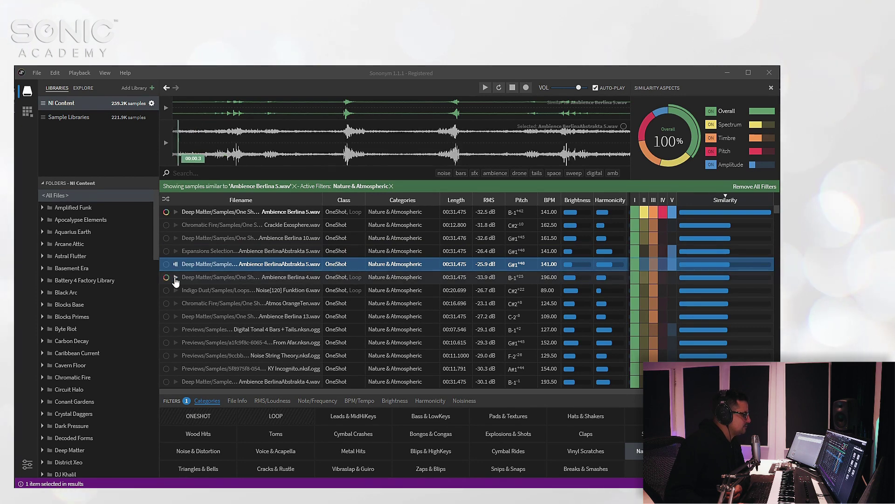
{"action": "left_click", "coordinate": [176, 278]}
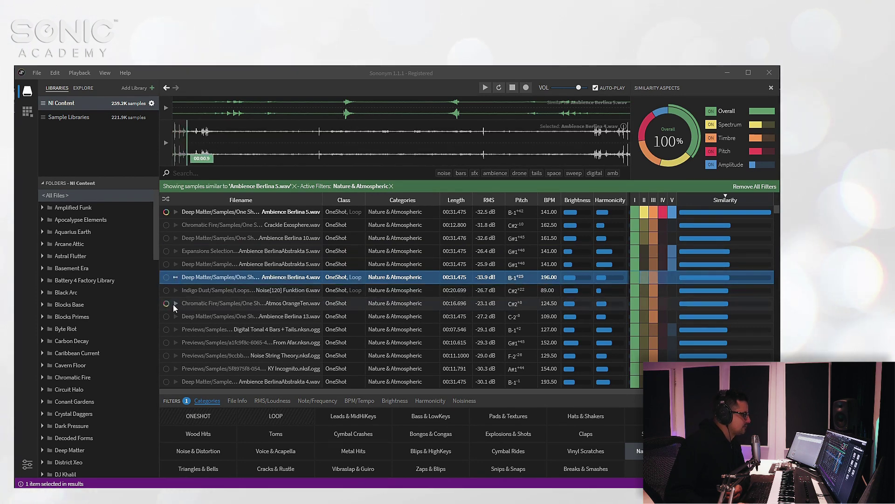
{"action": "left_click", "coordinate": [174, 303]}
{"action": "left_click", "coordinate": [175, 315]}
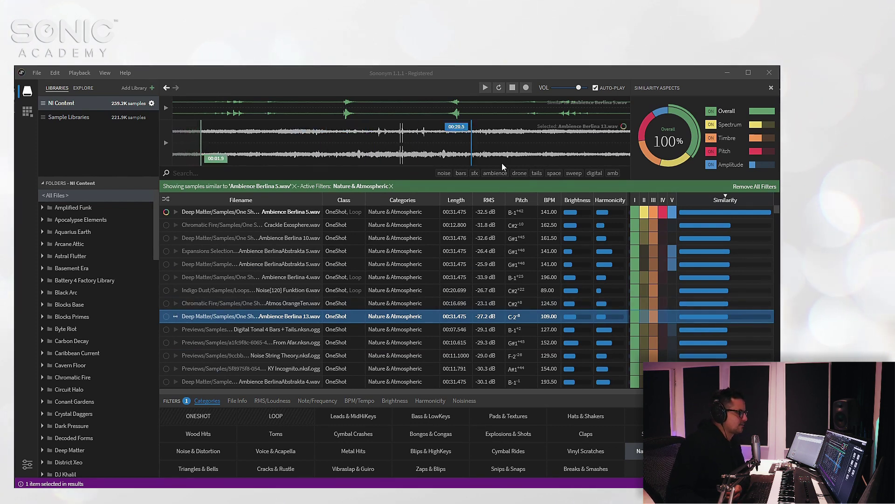
{"action": "left_click", "coordinate": [513, 88]}
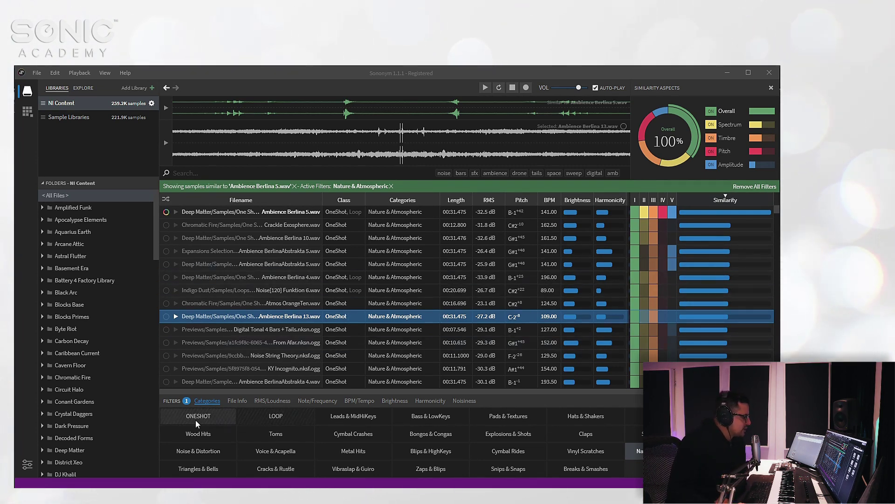
Restrict results to Loop samples, audition a loop, leave similarity search and stop playback.
{"action": "left_click", "coordinate": [262, 419]}
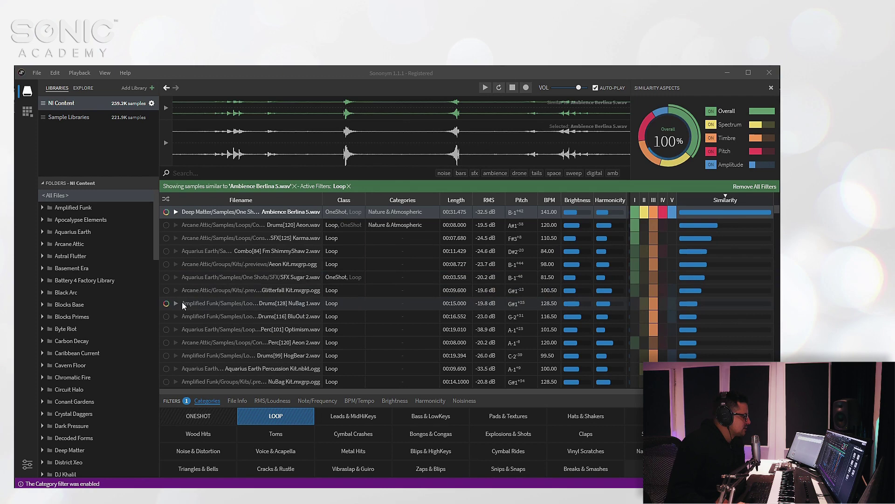
{"action": "left_click", "coordinate": [178, 303]}
{"action": "key", "text": "alt+Left"}
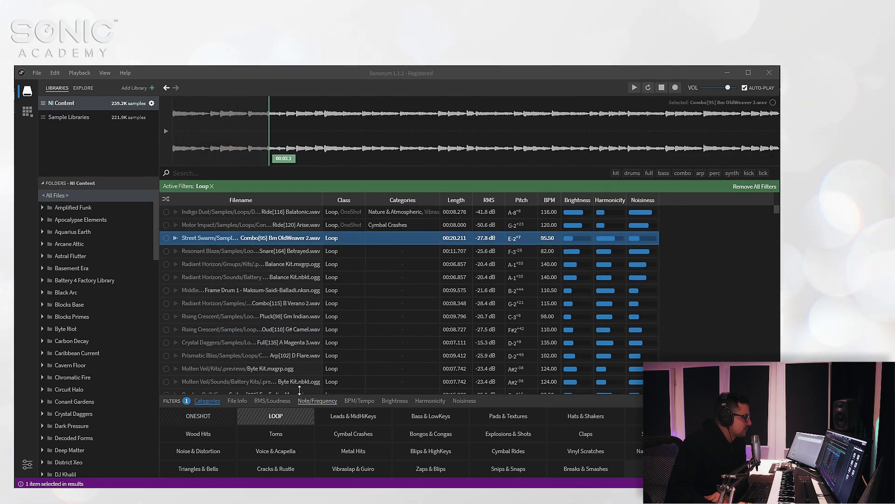
{"action": "left_click", "coordinate": [662, 89]}
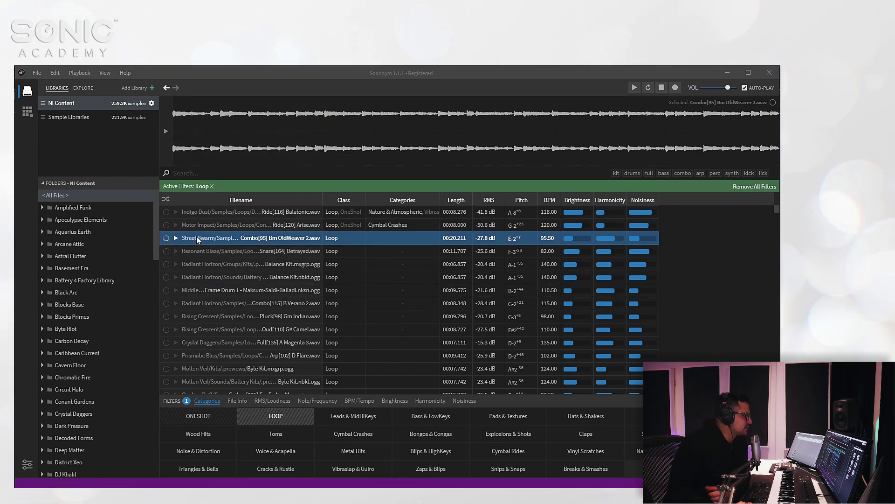
Find loops similar to Combo[95] Bm OldWeaver 2 and audition matches through Combo[75] Fm HeartBreaka 4.
{"action": "left_click", "coordinate": [166, 238]}
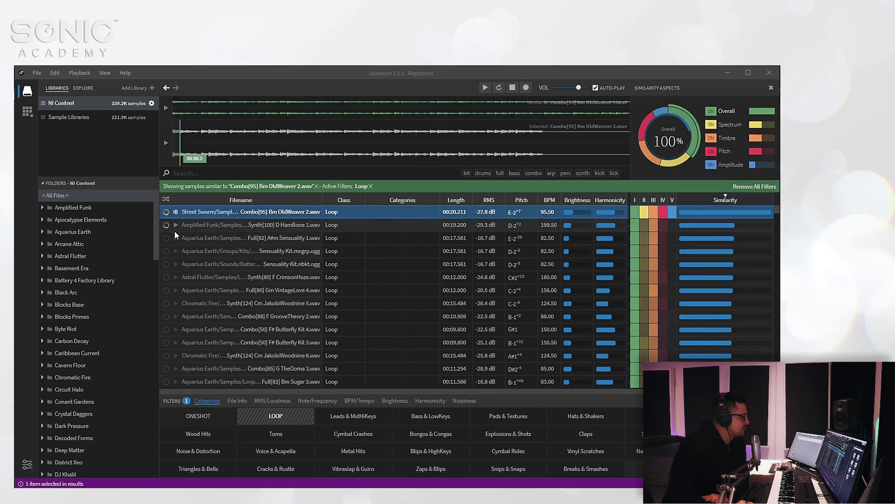
{"action": "key", "text": "Down"}
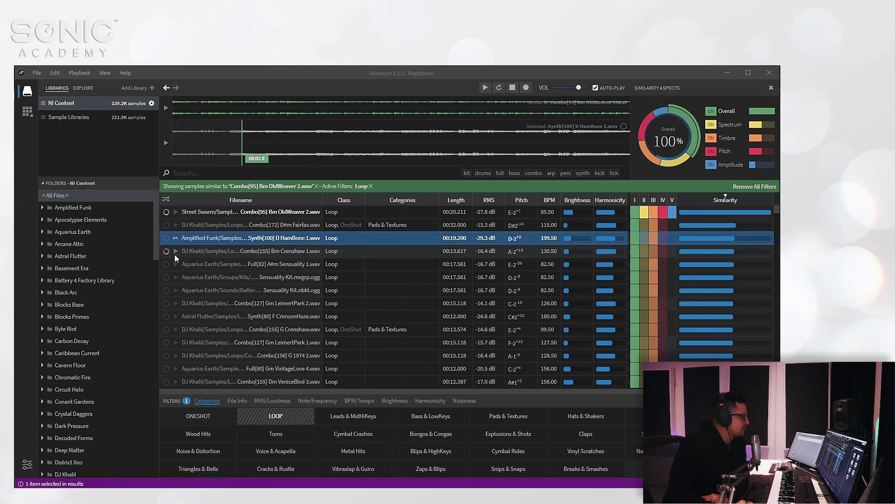
{"action": "left_click", "coordinate": [176, 225]}
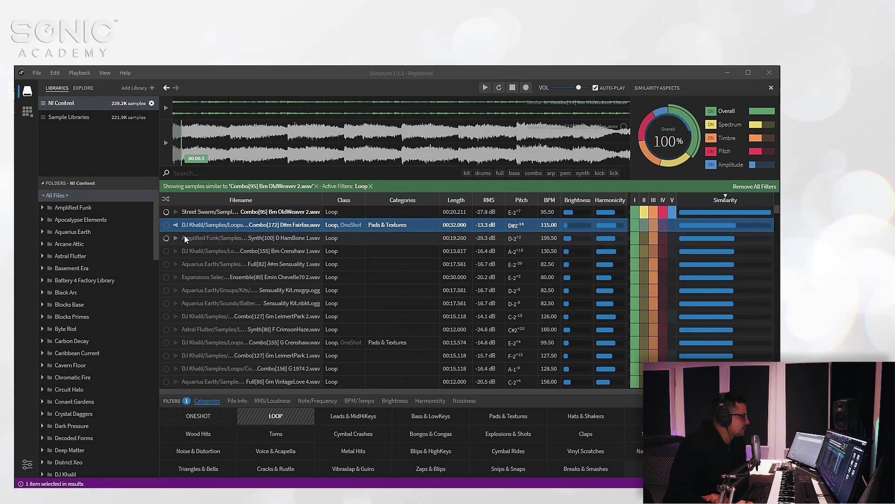
{"action": "left_click", "coordinate": [176, 238]}
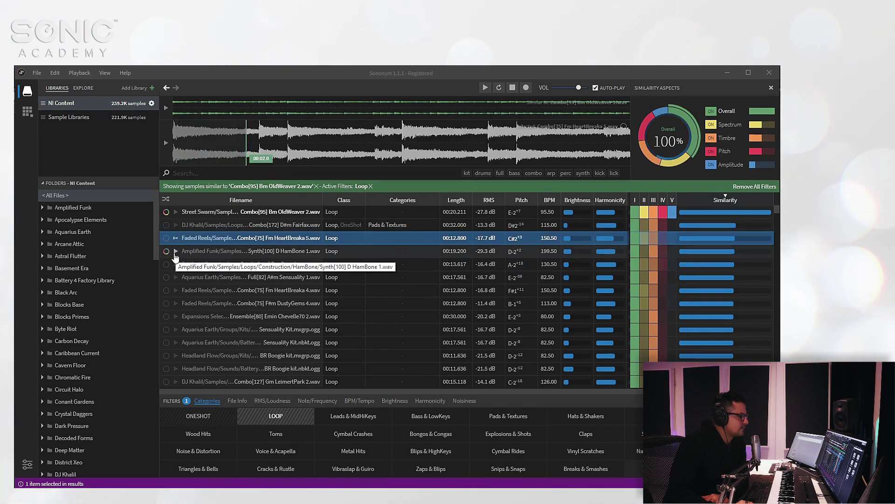
{"action": "left_click", "coordinate": [175, 258]}
{"action": "key", "text": "Down"}
{"action": "key", "text": "Down"}
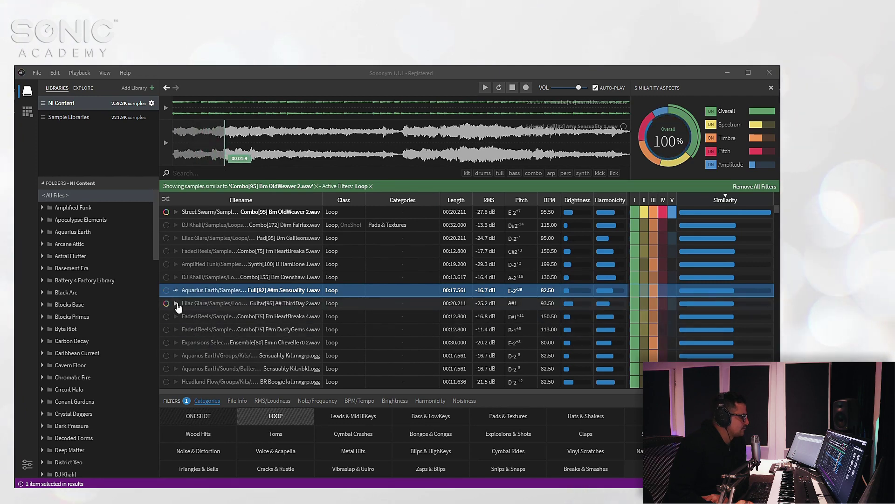
{"action": "left_click", "coordinate": [177, 304]}
{"action": "left_click", "coordinate": [178, 317]}
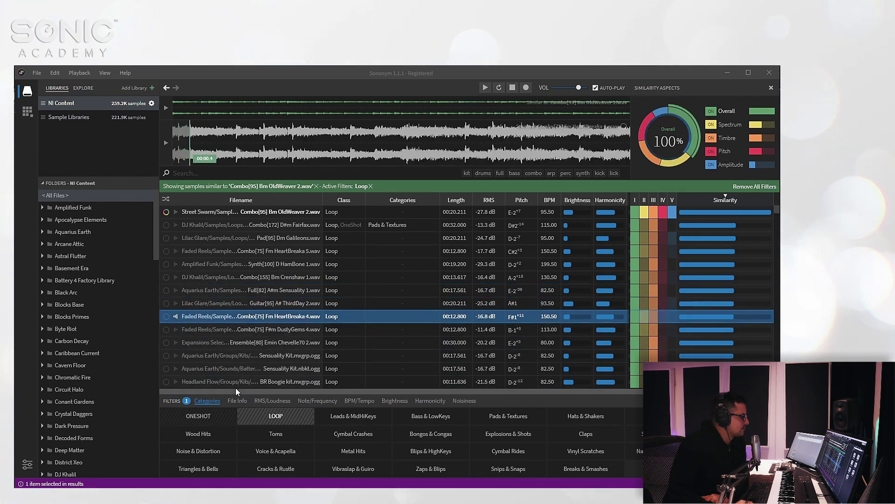
{"action": "left_click", "coordinate": [512, 88]}
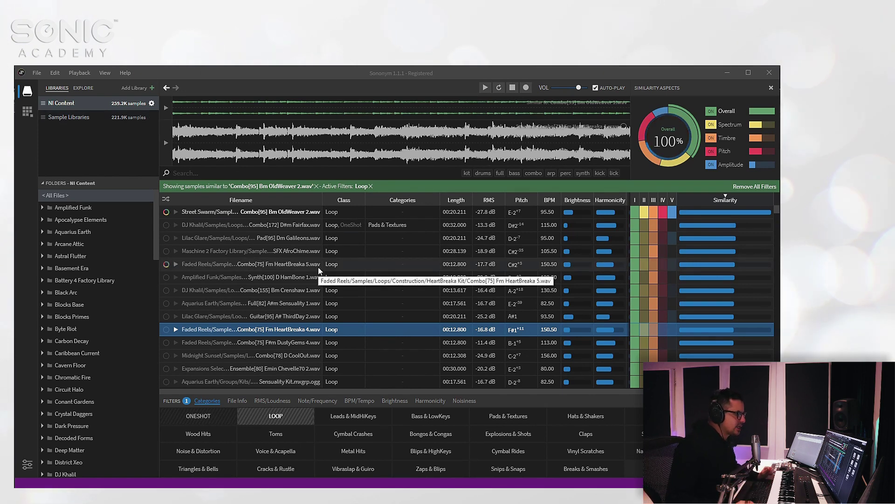
Clear all filters and show only Pads & Textures samples, scrolling down the list.
{"action": "left_click", "coordinate": [755, 187]}
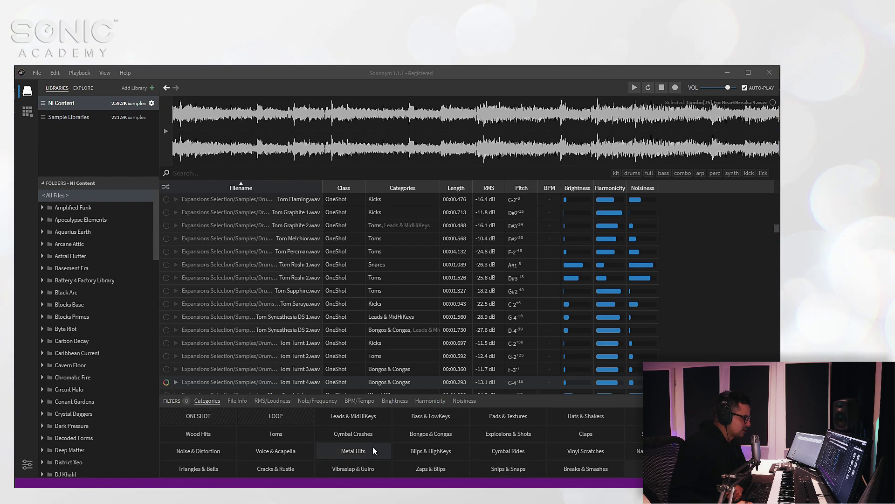
{"action": "left_click", "coordinate": [520, 414]}
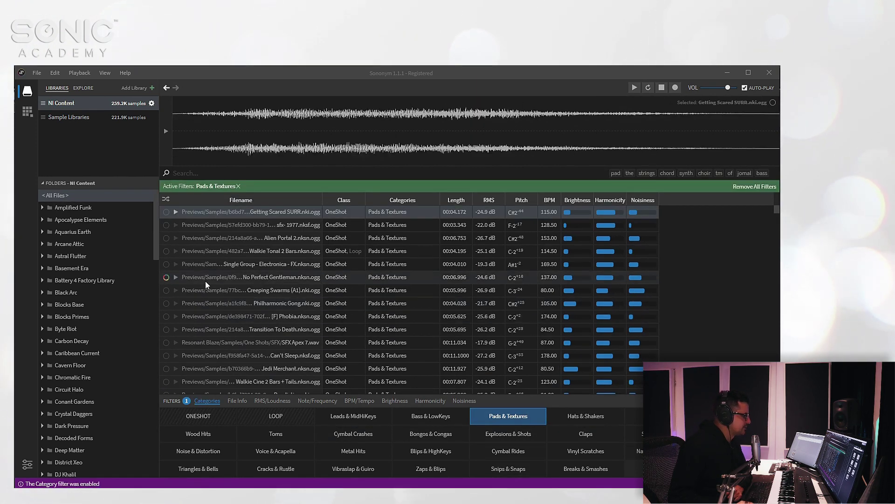
{"action": "scroll", "coordinate": [210, 294], "scroll_direction": "down", "scroll_amount": 10}
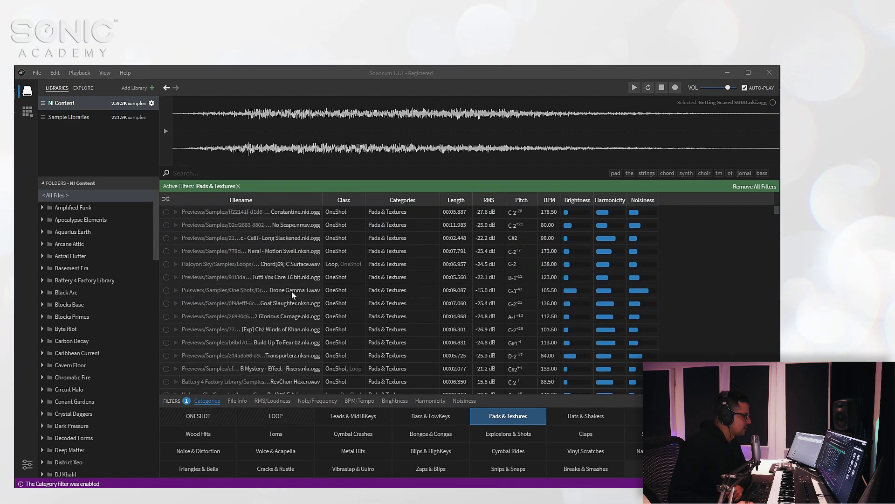
{"action": "scroll", "coordinate": [229, 306], "scroll_direction": "down", "scroll_amount": 10}
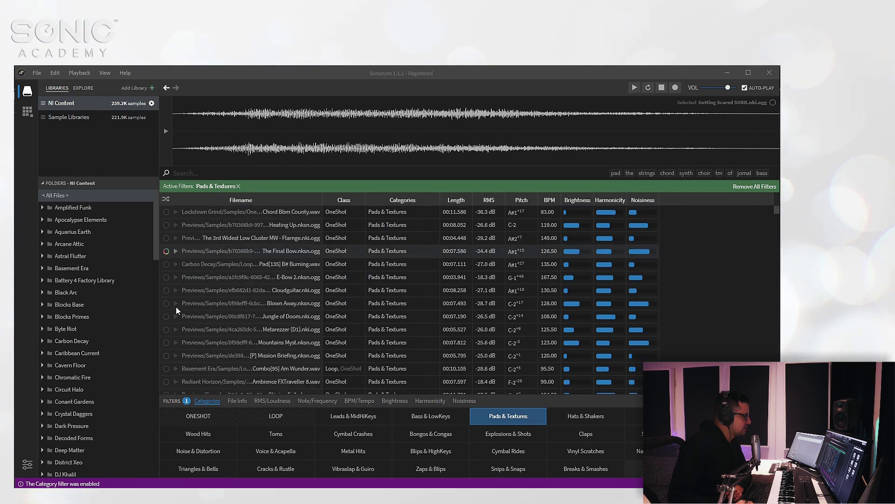
{"action": "scroll", "coordinate": [216, 315], "scroll_direction": "down", "scroll_amount": 10}
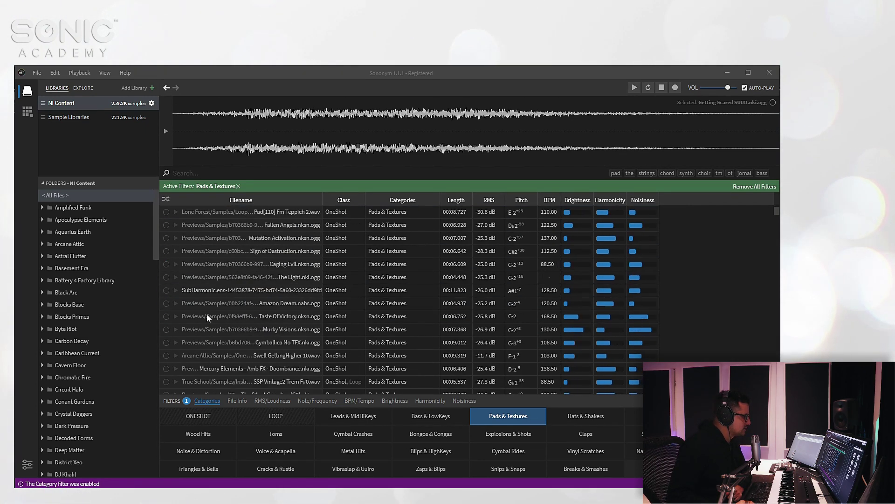
{"action": "scroll", "coordinate": [326, 335], "scroll_direction": "down", "scroll_amount": 10}
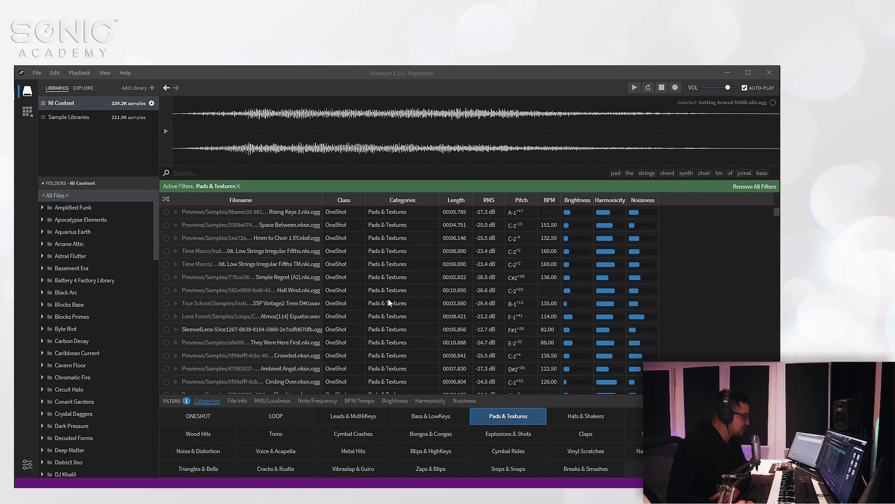
{"action": "scroll", "coordinate": [185, 381], "scroll_direction": "down", "scroll_amount": 10}
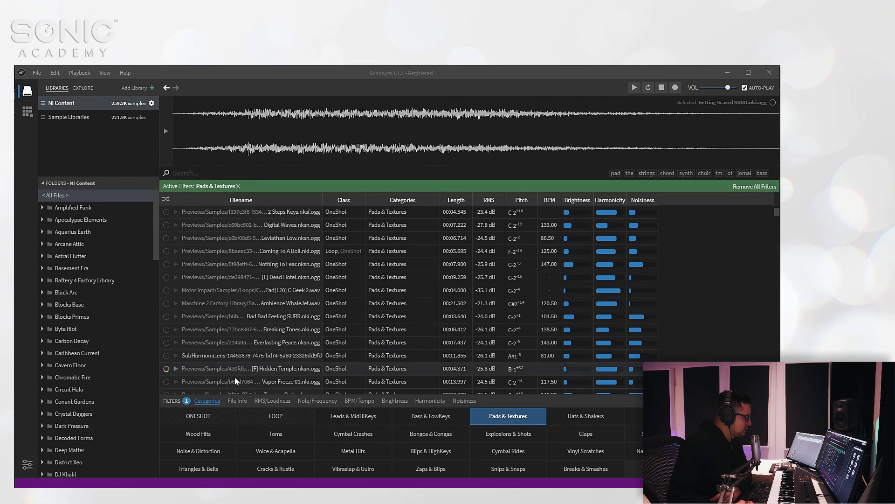
Audition a SubHarmonic pad and a Junatik pad, then select Arp F Freak MSV.wav.
{"action": "left_click", "coordinate": [187, 264]}
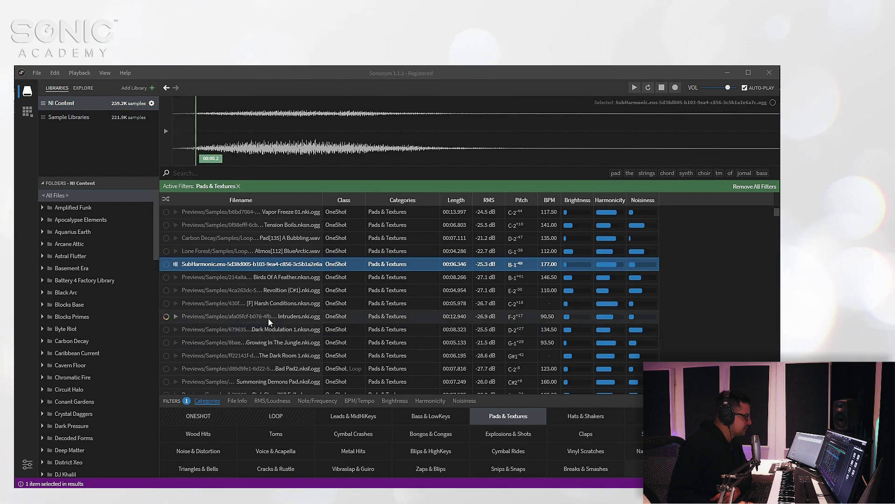
{"action": "scroll", "coordinate": [242, 315], "scroll_direction": "down", "scroll_amount": 5}
{"action": "scroll", "coordinate": [242, 317], "scroll_direction": "down", "scroll_amount": 5}
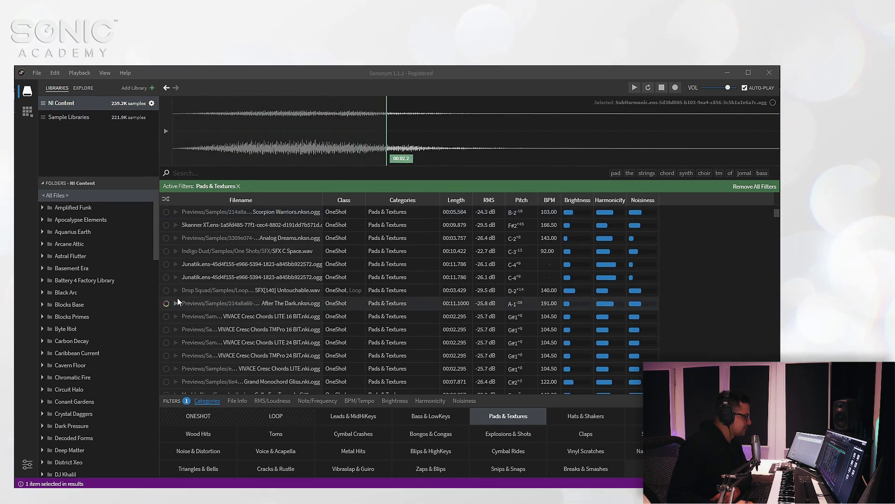
{"action": "left_click", "coordinate": [175, 278]}
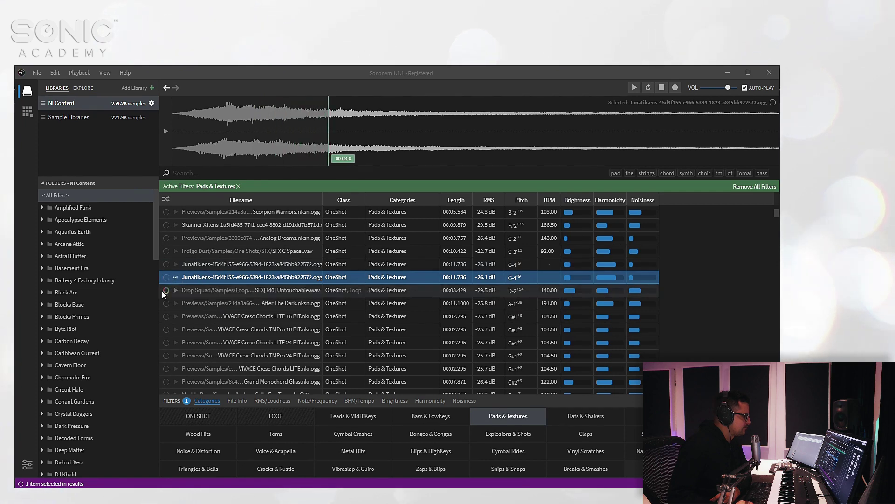
{"action": "scroll", "coordinate": [257, 284], "scroll_direction": "down", "scroll_amount": 5}
{"action": "scroll", "coordinate": [237, 305], "scroll_direction": "down", "scroll_amount": 5}
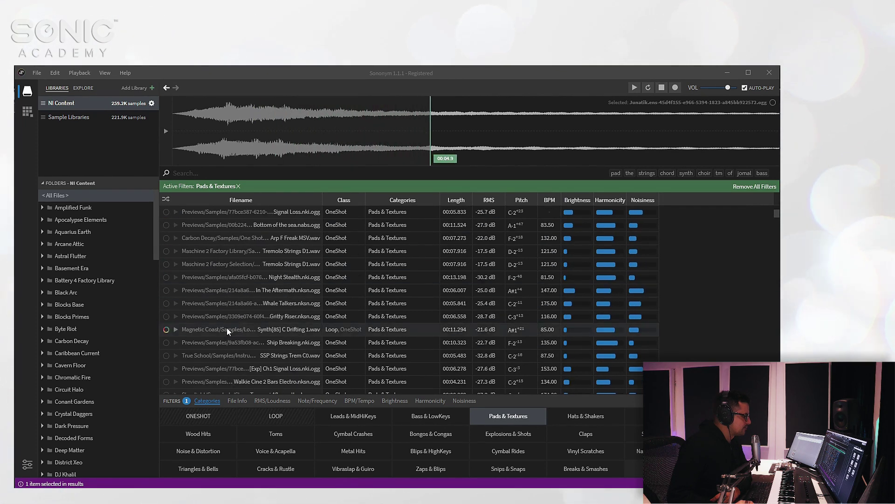
{"action": "left_click", "coordinate": [172, 290]}
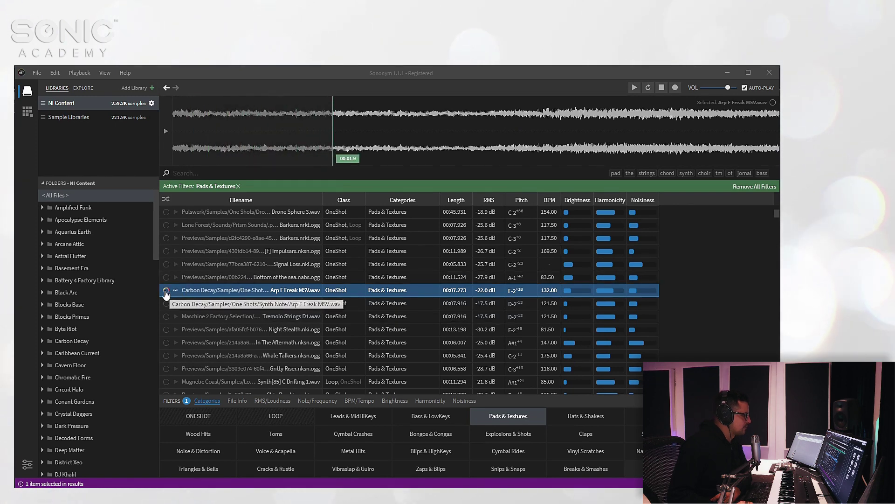
Run a similarity search on Arp F Freak MSV.wav and show the collections list.
{"action": "left_click", "coordinate": [166, 291]}
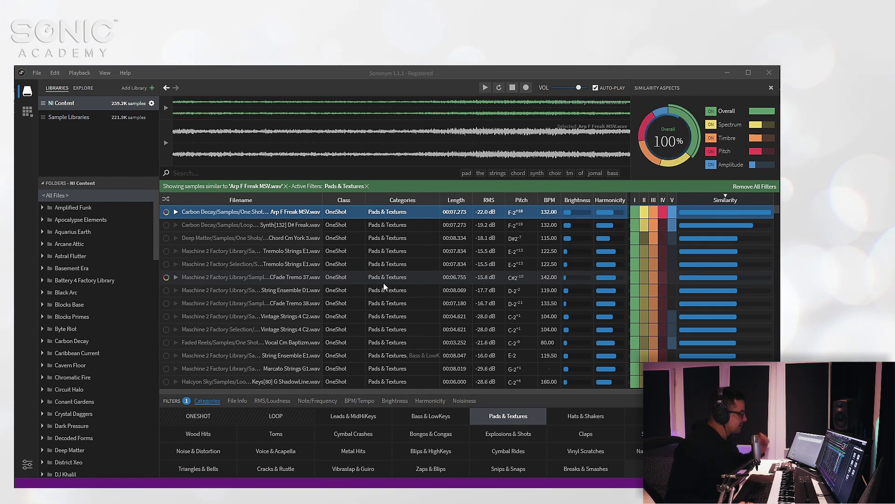
{"action": "left_click", "coordinate": [28, 117]}
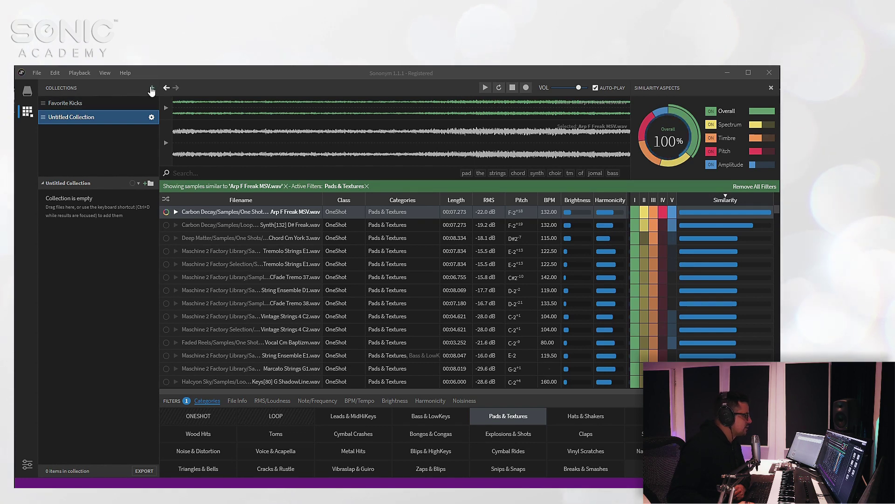
Add a new collection and name it 'Dark Textures'.
{"action": "left_click", "coordinate": [152, 89]}
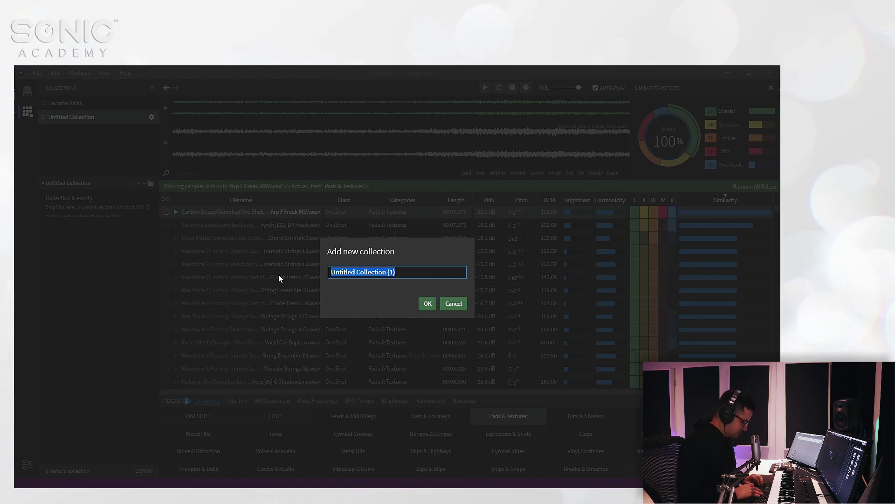
{"action": "type", "text": "Textures==="}
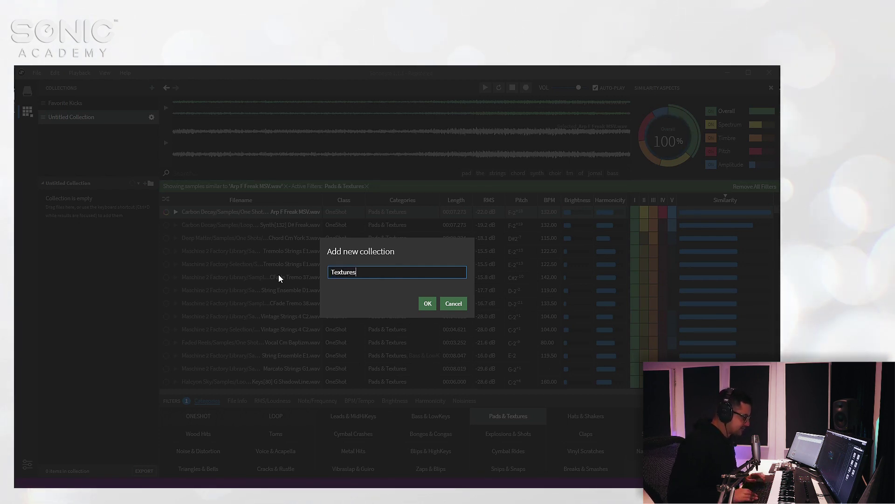
{"action": "key", "text": "BackSpace"}
{"action": "key", "text": "BackSpace"}
{"action": "key", "text": "BackSpace"}
{"action": "key", "text": "BackSpace"}
{"action": "key", "text": "BackSpace"}
{"action": "key", "text": "BackSpace"}
{"action": "key", "text": "BackSpace"}
{"action": "key", "text": "BackSpace"}
{"action": "key", "text": "BackSpace"}
{"action": "key", "text": "BackSpace"}
{"action": "key", "text": "BackSpace"}
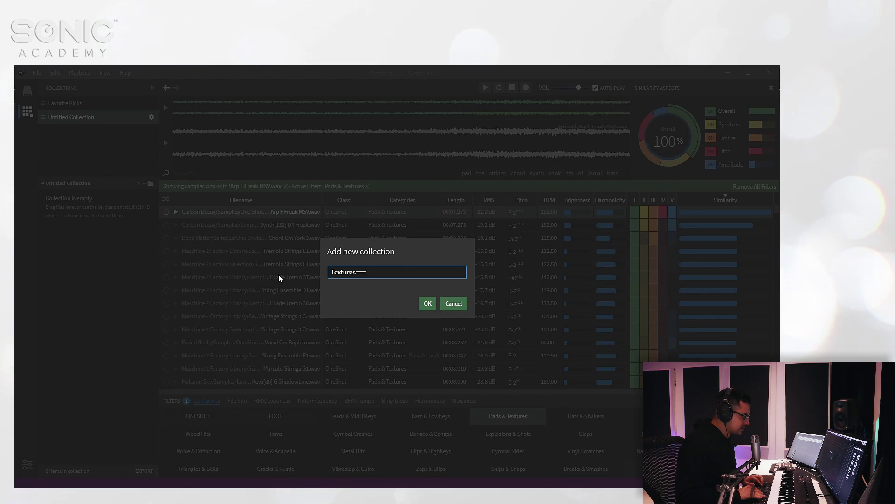
{"action": "type", "text": "Dark Textures"}
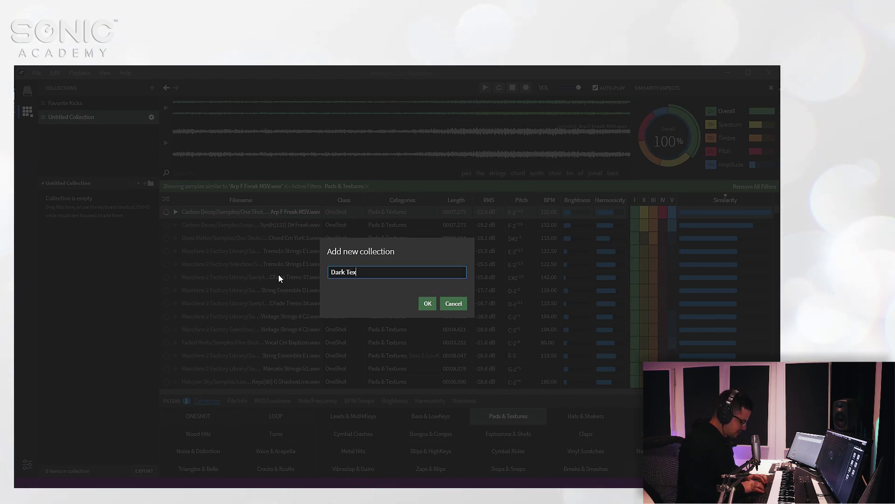
{"action": "left_click", "coordinate": [426, 304]}
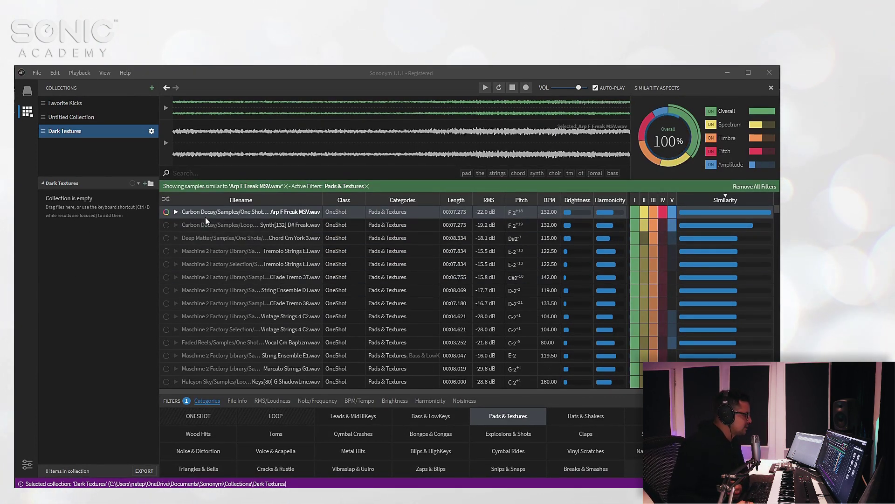
Add Arp F Freak MSV.wav and Chord Cm York 3.wav to Dark Textures after auditioning them.
{"action": "left_click", "coordinate": [175, 214]}
{"action": "left_click", "coordinate": [177, 214]}
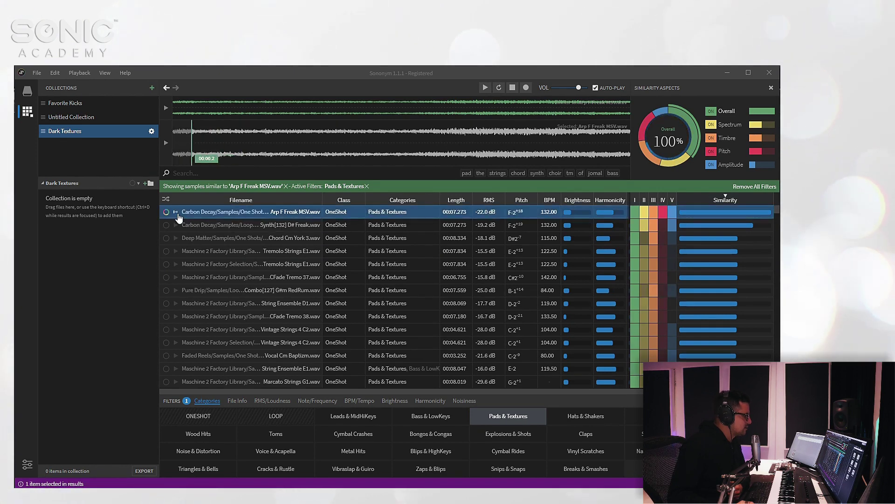
{"action": "left_click_drag", "start_coordinate": [243, 215], "coordinate": [91, 263]}
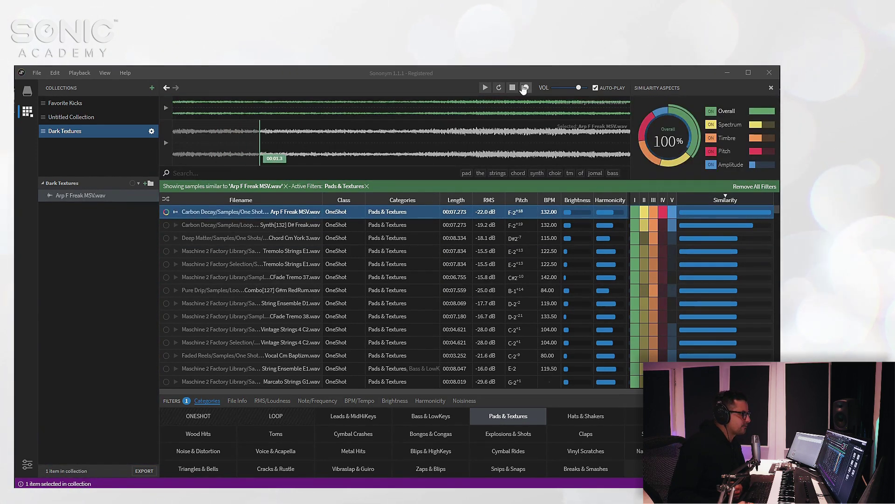
{"action": "left_click", "coordinate": [513, 88]}
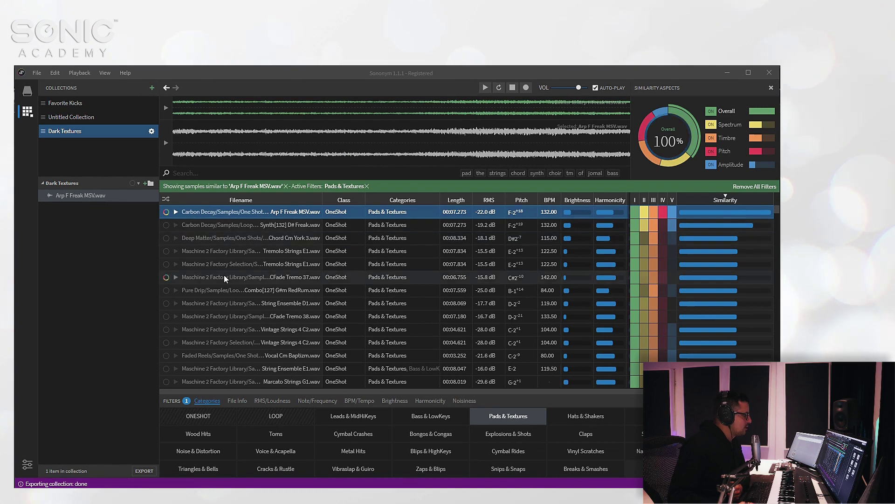
{"action": "left_click", "coordinate": [175, 238]}
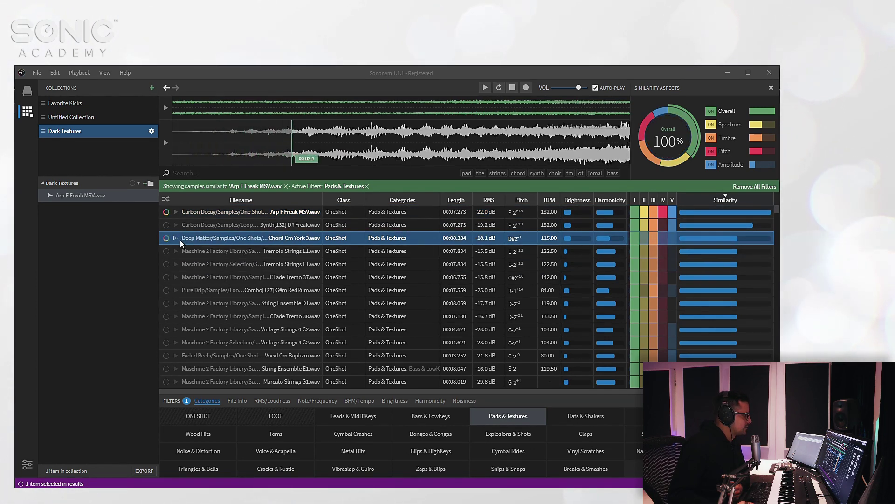
{"action": "left_click_drag", "start_coordinate": [180, 240], "coordinate": [122, 251]}
{"action": "left_click_drag", "start_coordinate": [211, 238], "coordinate": [93, 210]}
Add Combo[127] G#m RedRum.wav and Vocal Cm Baptizm.wav to Dark Textures, then select Vocal Cm Baptizm there.
{"action": "left_click", "coordinate": [176, 270]}
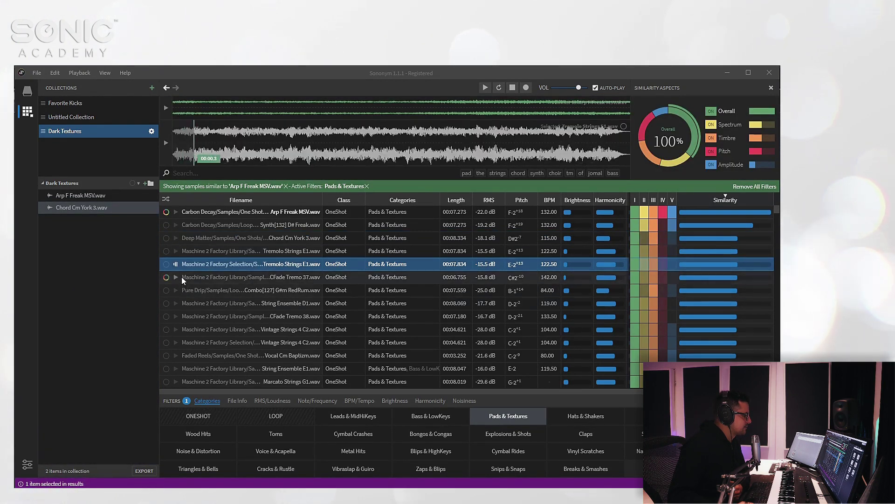
{"action": "left_click", "coordinate": [221, 275]}
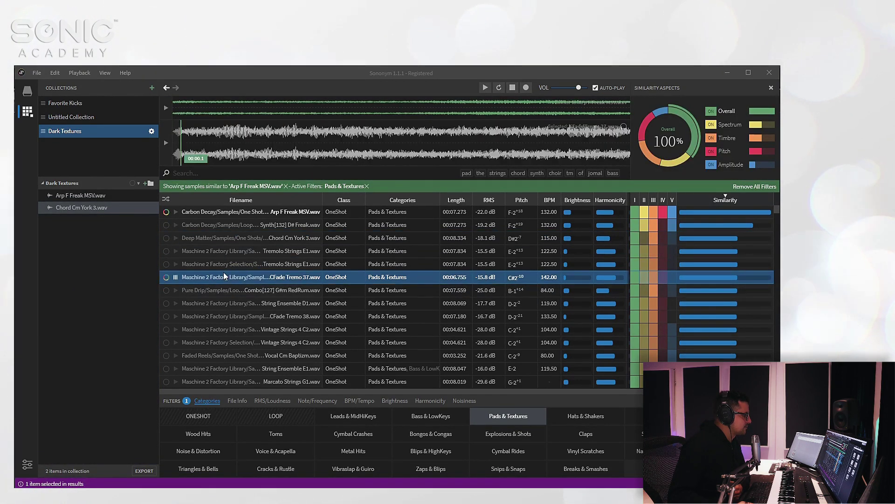
{"action": "left_click_drag", "start_coordinate": [176, 295], "coordinate": [119, 290]}
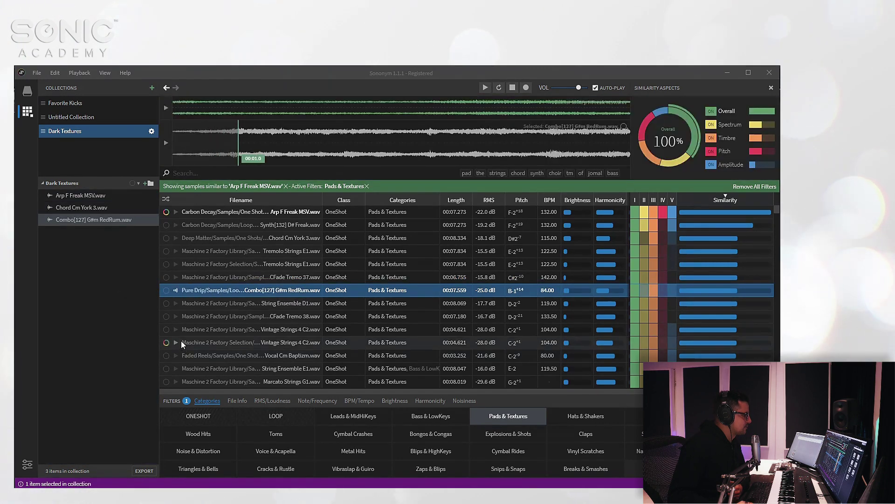
{"action": "left_click", "coordinate": [215, 356]}
{"action": "left_click_drag", "start_coordinate": [203, 358], "coordinate": [91, 298]}
{"action": "left_click", "coordinate": [513, 89]}
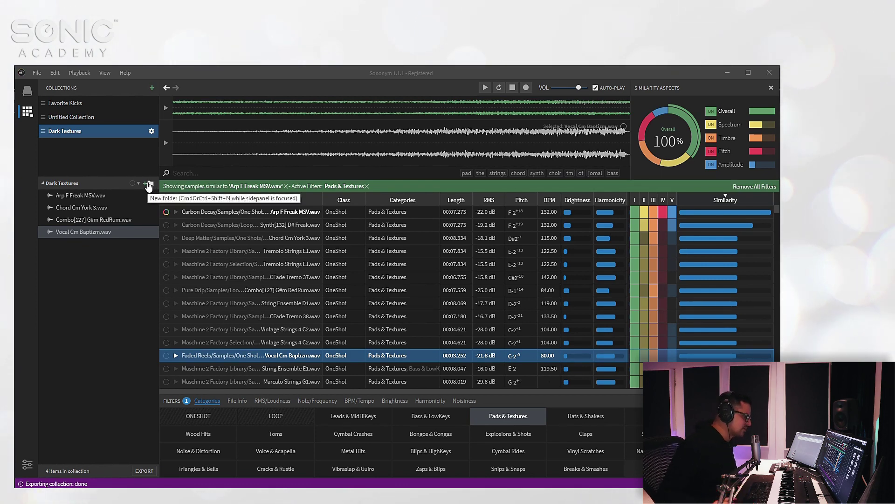
{"action": "left_click", "coordinate": [115, 285]}
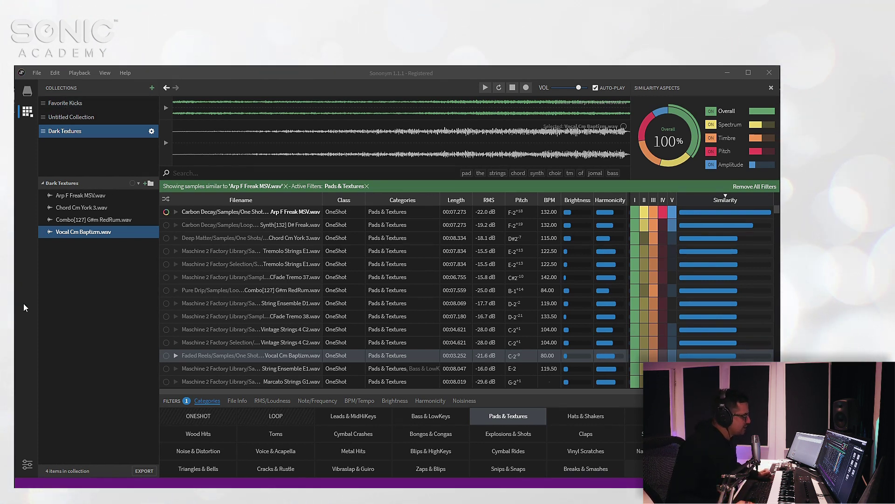
{"action": "left_click", "coordinate": [75, 117]}
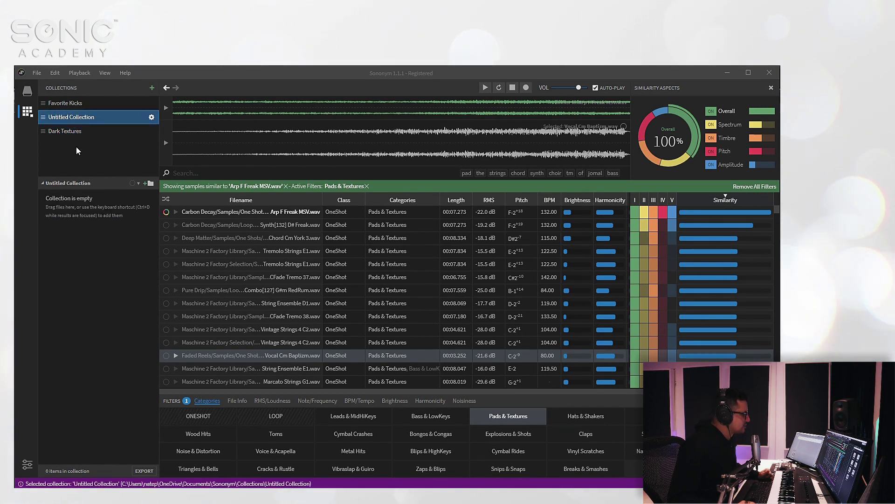
{"action": "left_click", "coordinate": [69, 130]}
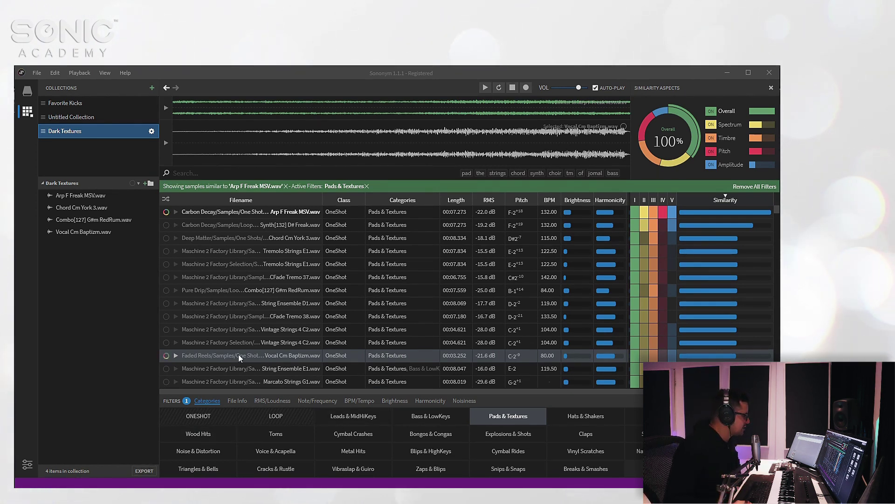
{"action": "mouse_move", "coordinate": [572, 356]}
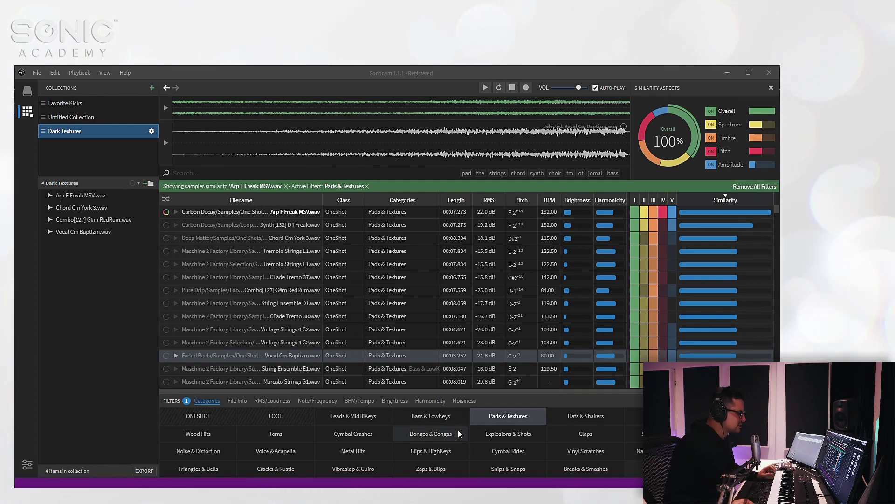
{"action": "scroll", "coordinate": [420, 299], "scroll_direction": "down", "scroll_amount": 5}
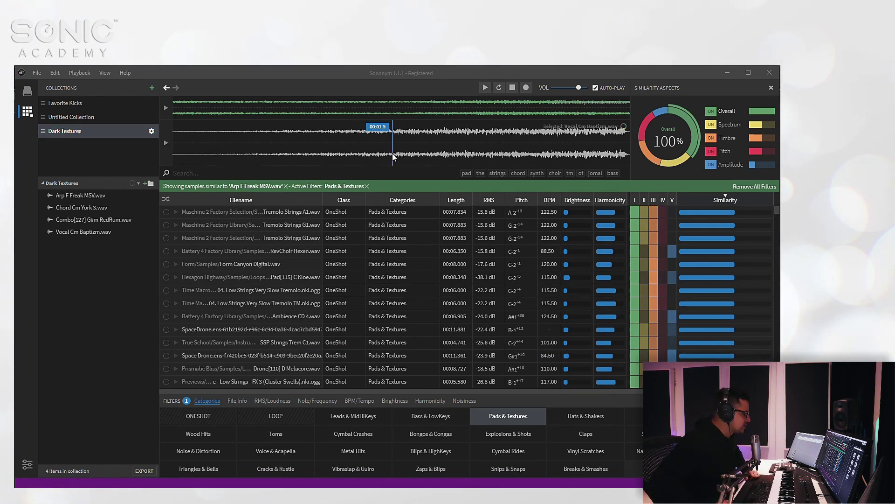